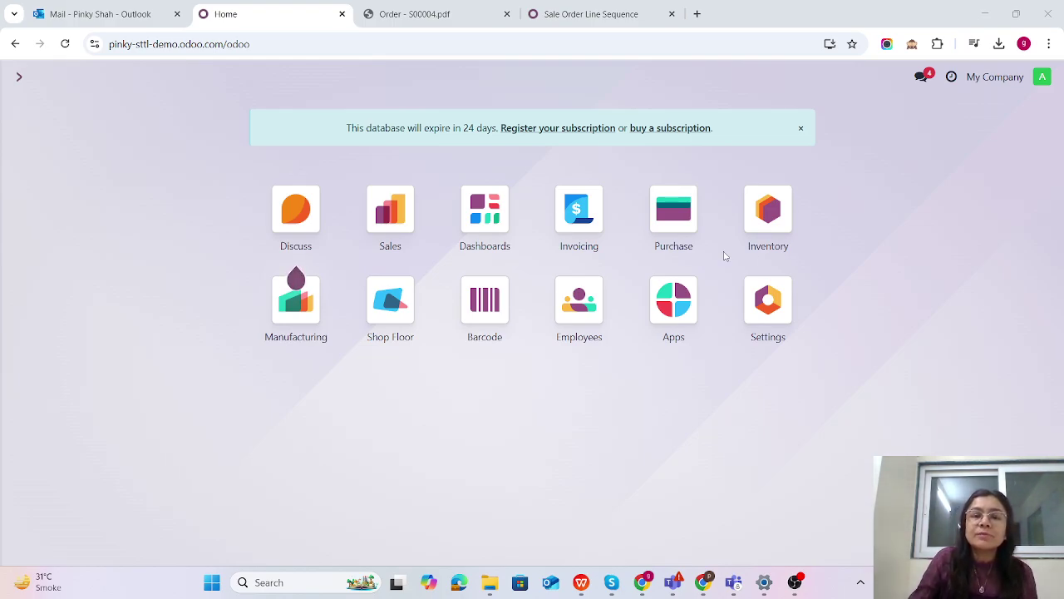
Leave the Sale Order Line Sequence module page and start a new quotation in Sales.
{"action": "left_click", "coordinate": [588, 15]}
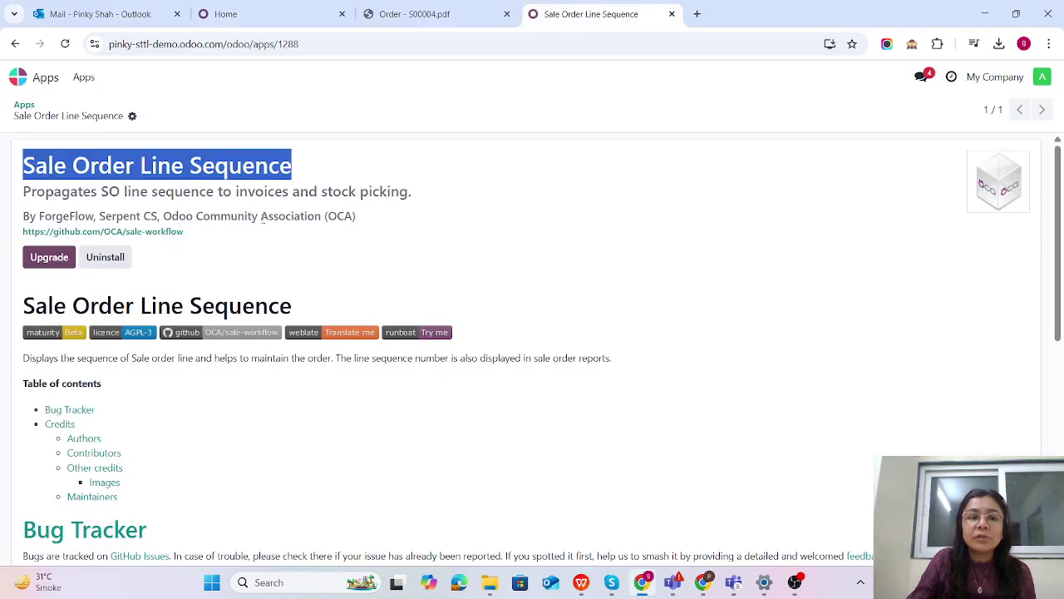
{"action": "left_click", "coordinate": [247, 162]}
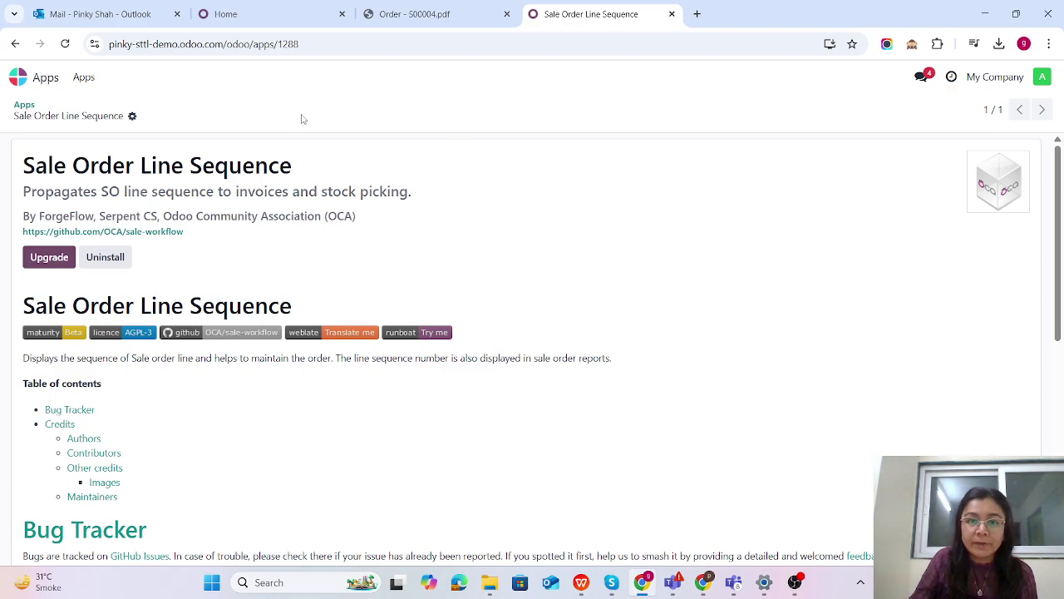
{"action": "left_click", "coordinate": [244, 17]}
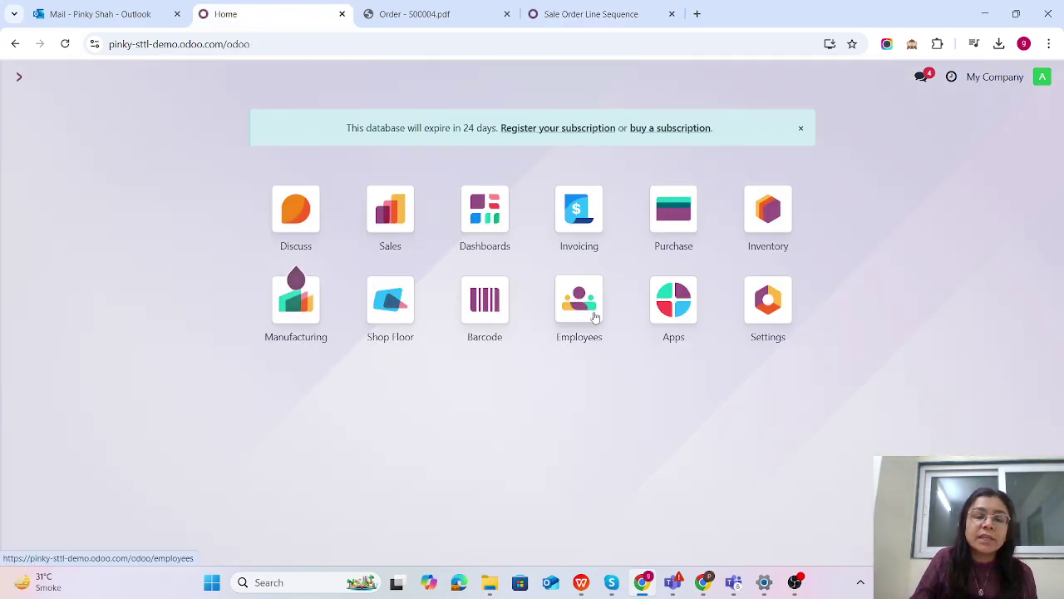
{"action": "left_click", "coordinate": [400, 222]}
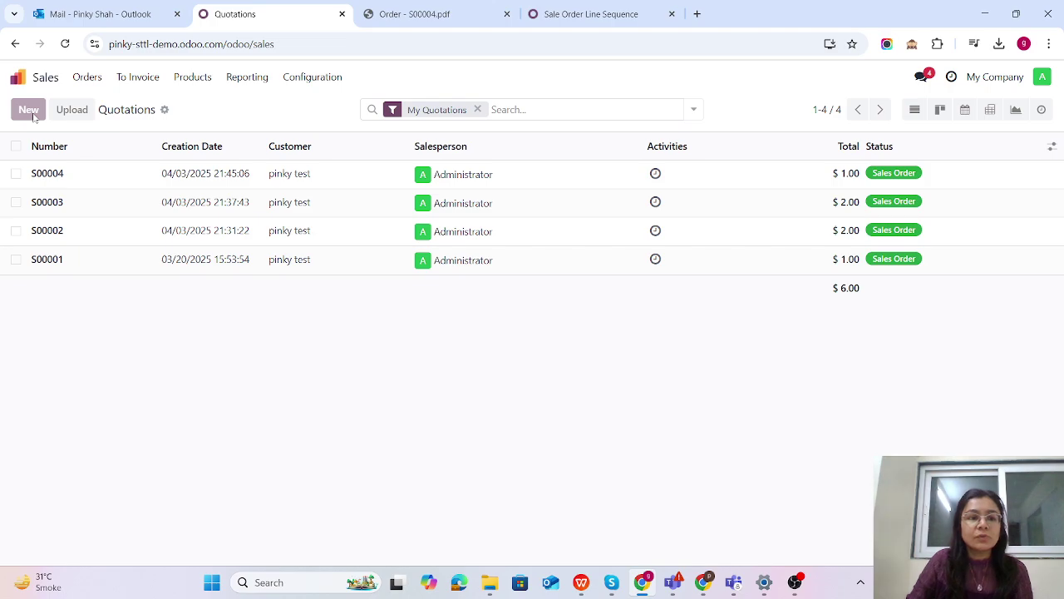
{"action": "left_click", "coordinate": [32, 115]}
Set the test customer and add Baseplate Machined as line 1.
{"action": "left_click", "coordinate": [143, 223]}
{"action": "left_click", "coordinate": [125, 249]}
{"action": "left_click", "coordinate": [52, 349]}
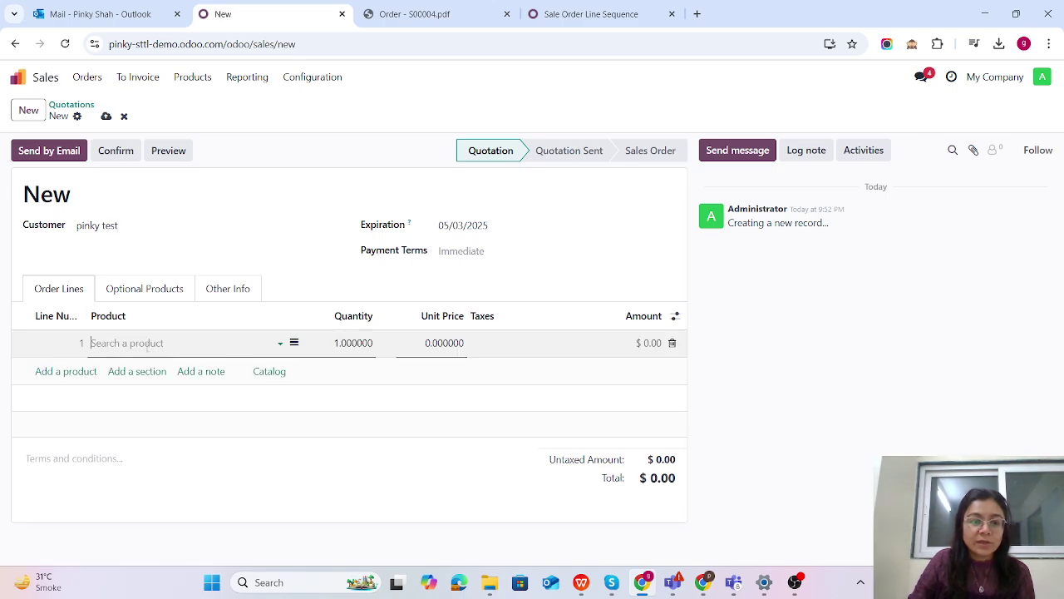
{"action": "left_click", "coordinate": [146, 346]}
{"action": "left_click", "coordinate": [147, 381]}
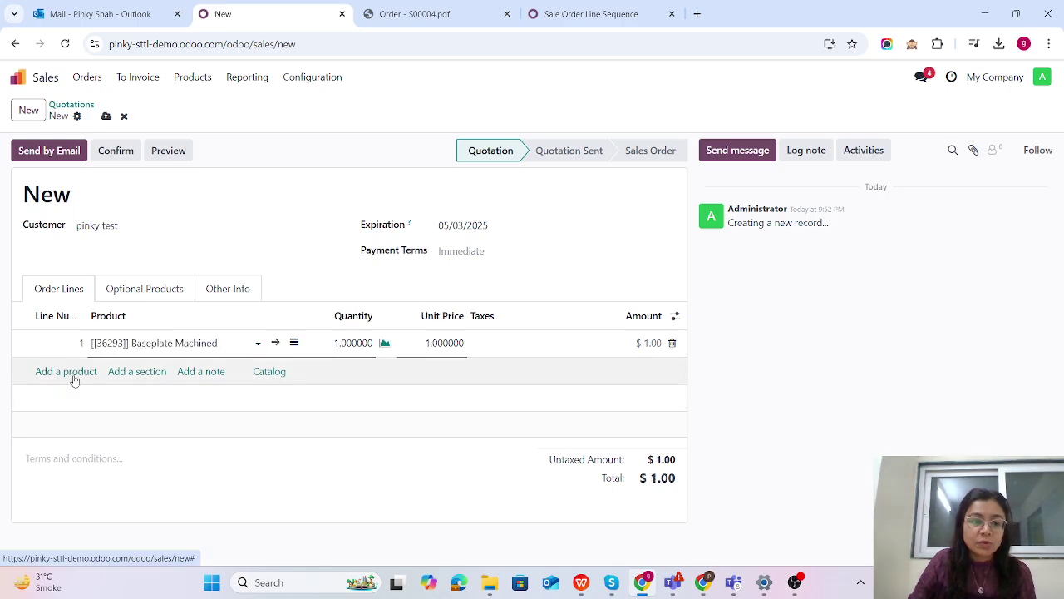
Add Plain Plug Gauge Metric as line 2 and save quotation S00005.
{"action": "left_click", "coordinate": [73, 372]}
{"action": "left_click", "coordinate": [133, 371]}
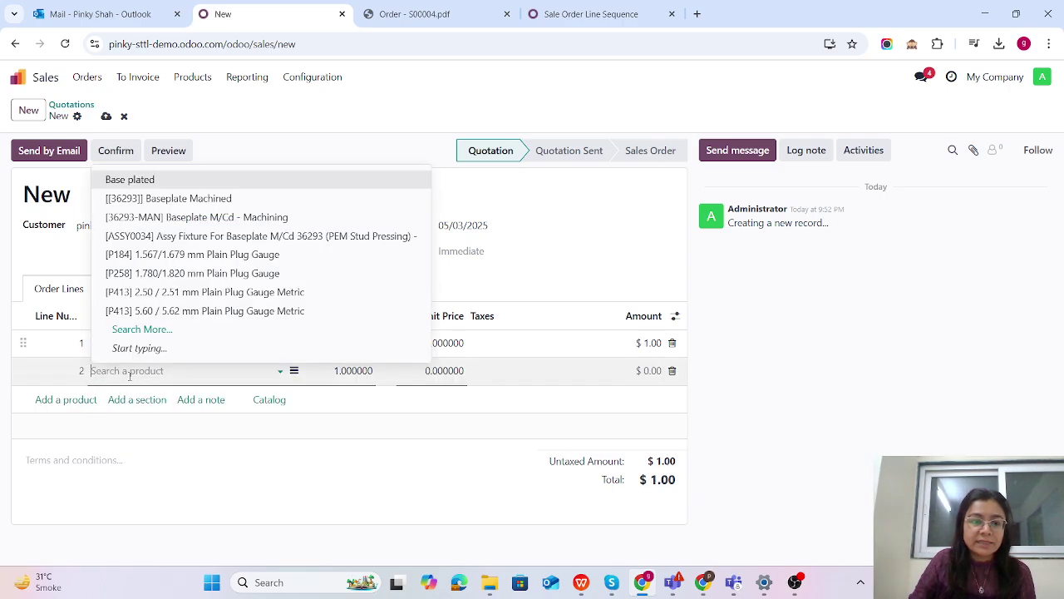
{"action": "left_click", "coordinate": [185, 296]}
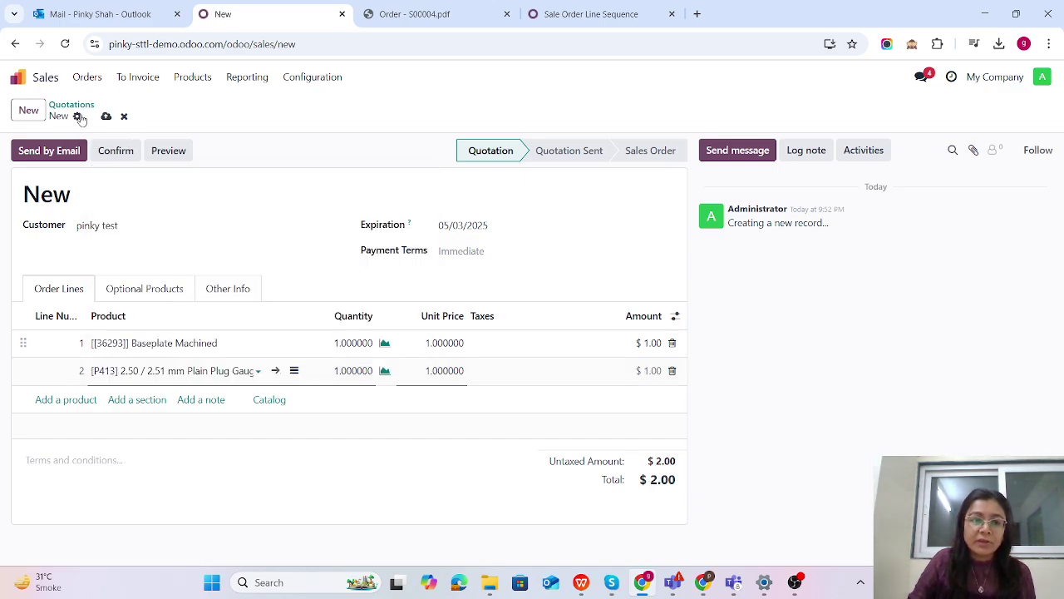
{"action": "left_click", "coordinate": [78, 116]}
{"action": "left_click", "coordinate": [105, 116]}
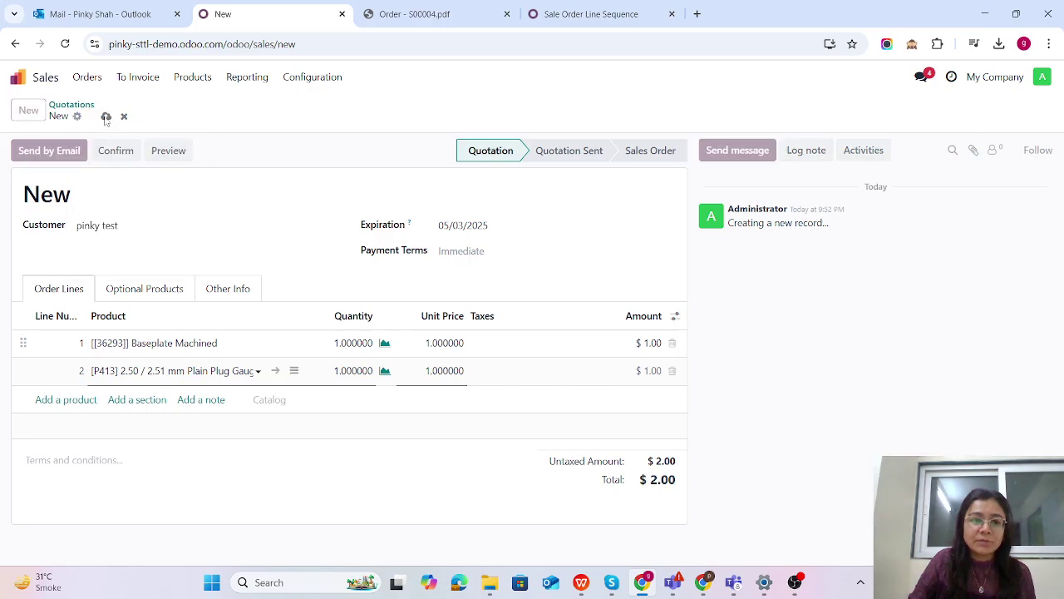
{"action": "left_click", "coordinate": [88, 116]}
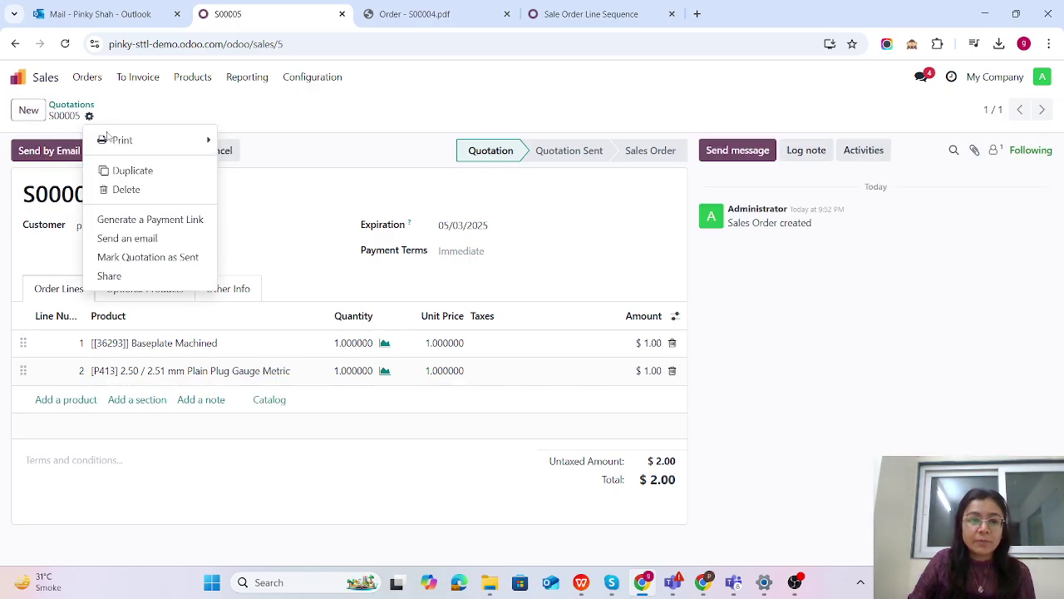
Print S00005 as a Quotation / Order PDF, view lines numbered 1 and 2, then return to Odoo.
{"action": "mouse_move", "coordinate": [121, 140]}
{"action": "left_click", "coordinate": [254, 159]}
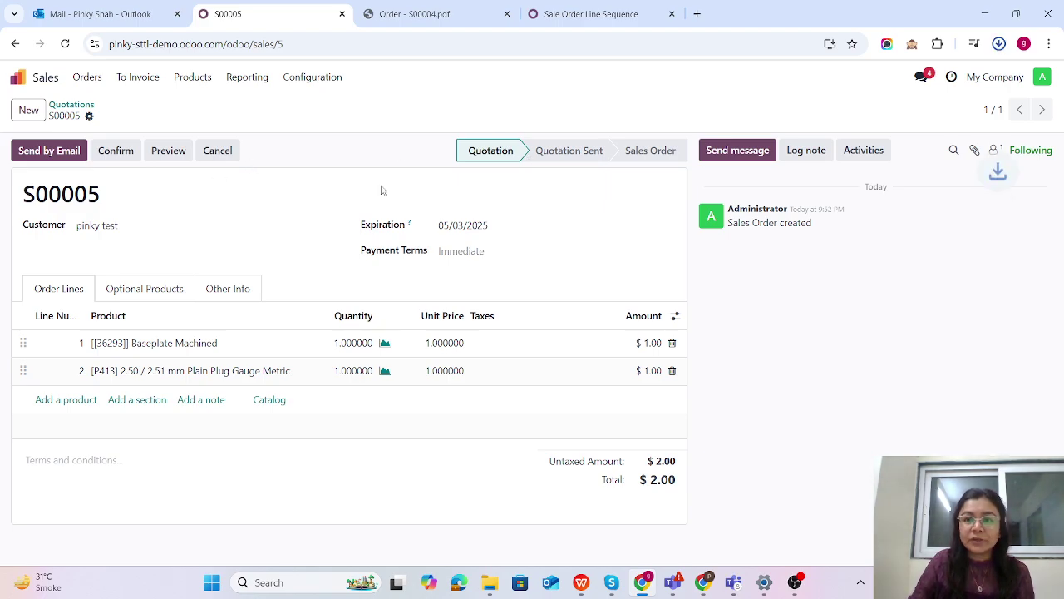
{"action": "left_click", "coordinate": [999, 43]}
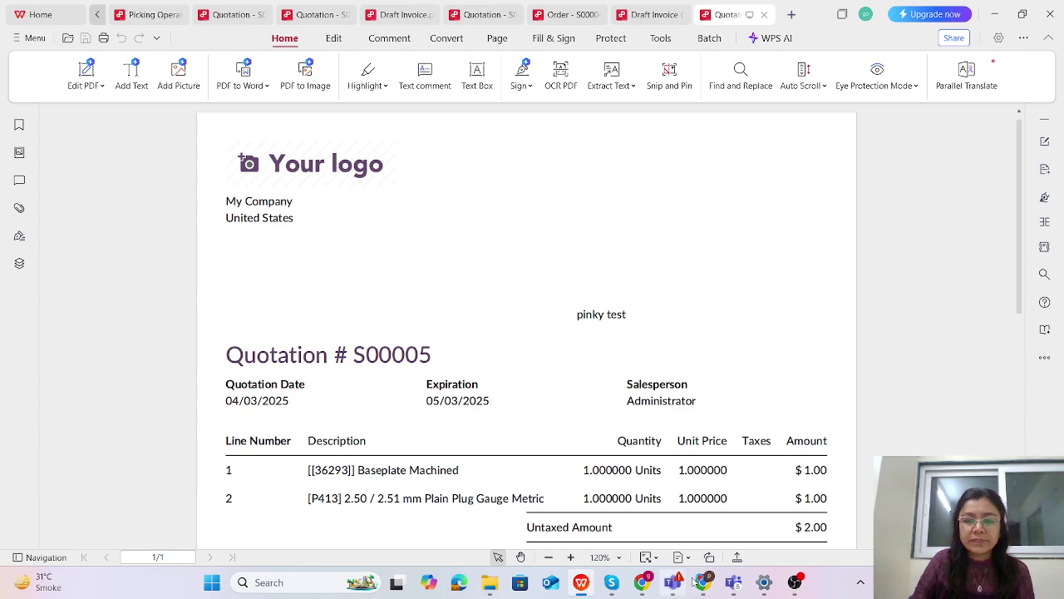
{"action": "left_click", "coordinate": [643, 582]}
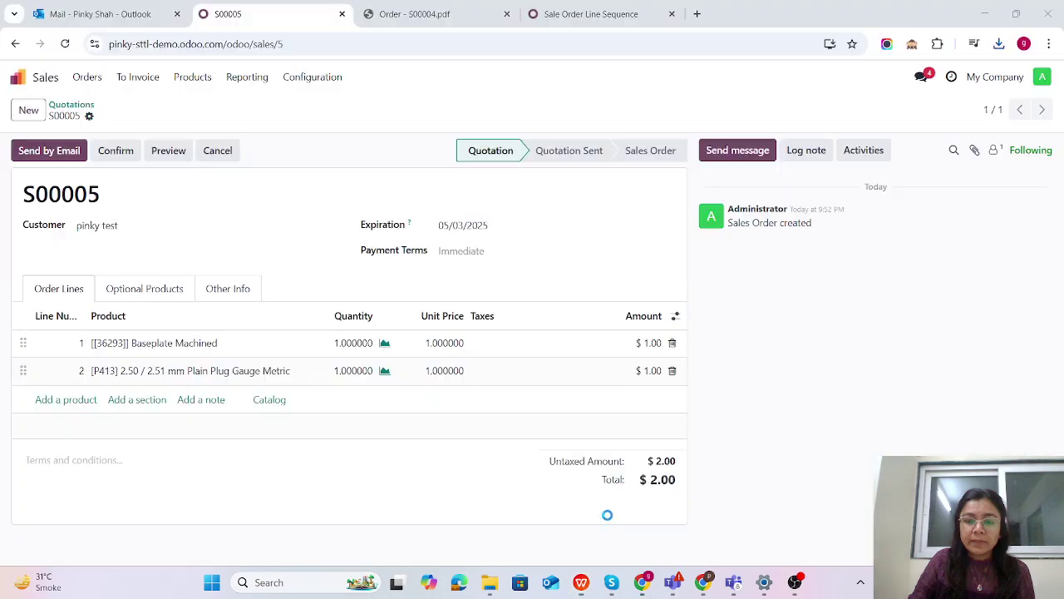
Confirm S00005, create a draft invoice, and download it as PDF without Payment.
{"action": "left_click", "coordinate": [124, 151]}
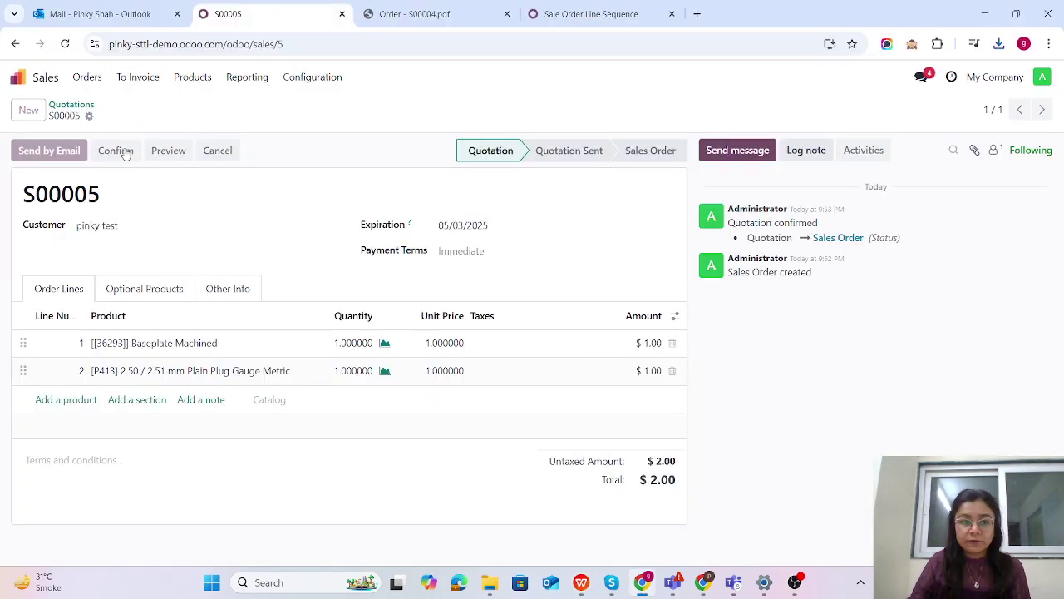
{"action": "left_click", "coordinate": [49, 153]}
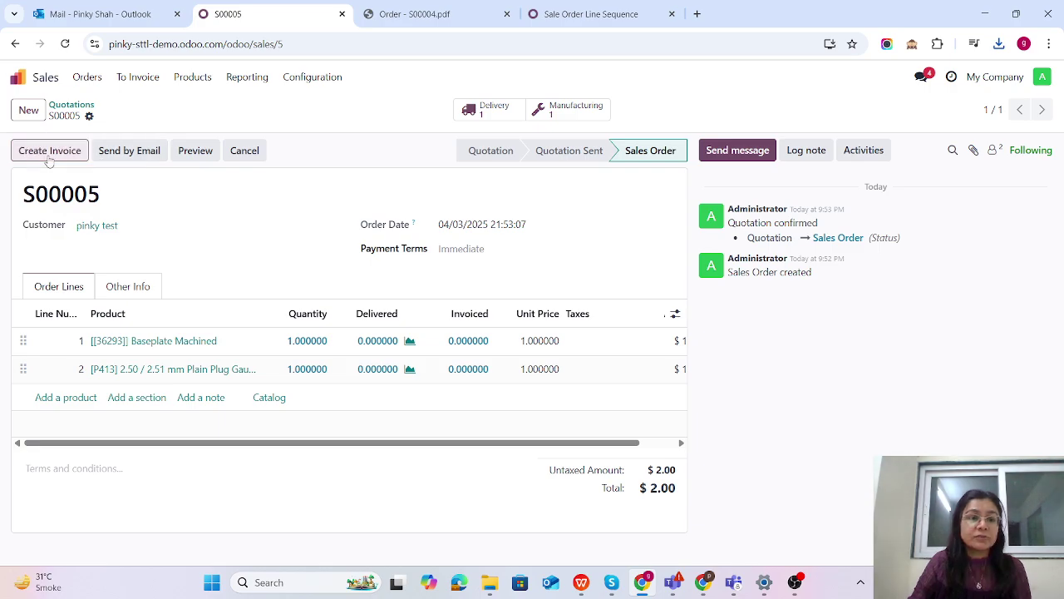
{"action": "left_click", "coordinate": [254, 387]}
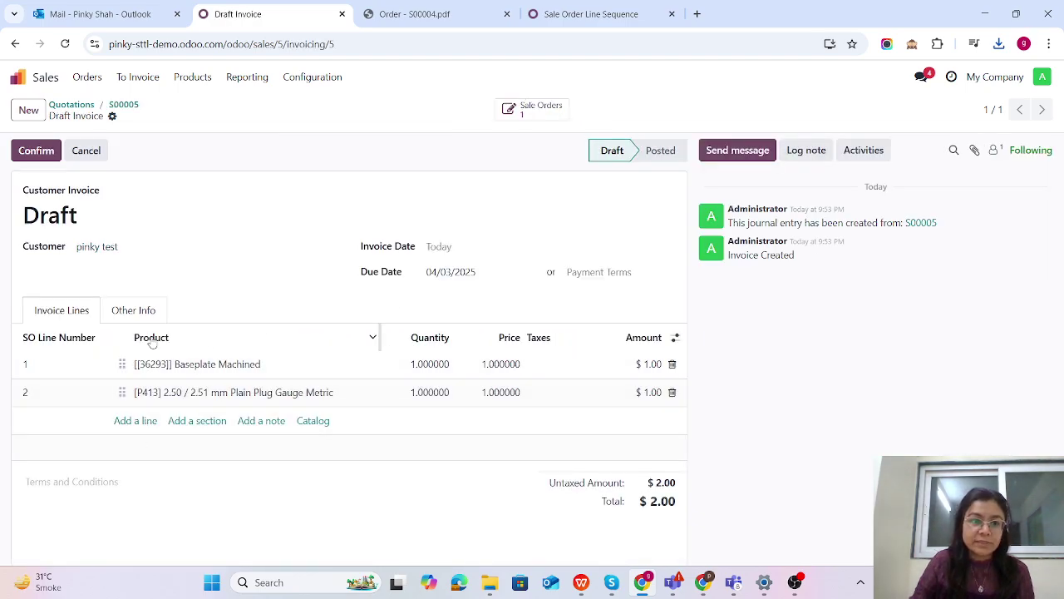
{"action": "left_click", "coordinate": [112, 117]}
{"action": "left_click", "coordinate": [173, 140]}
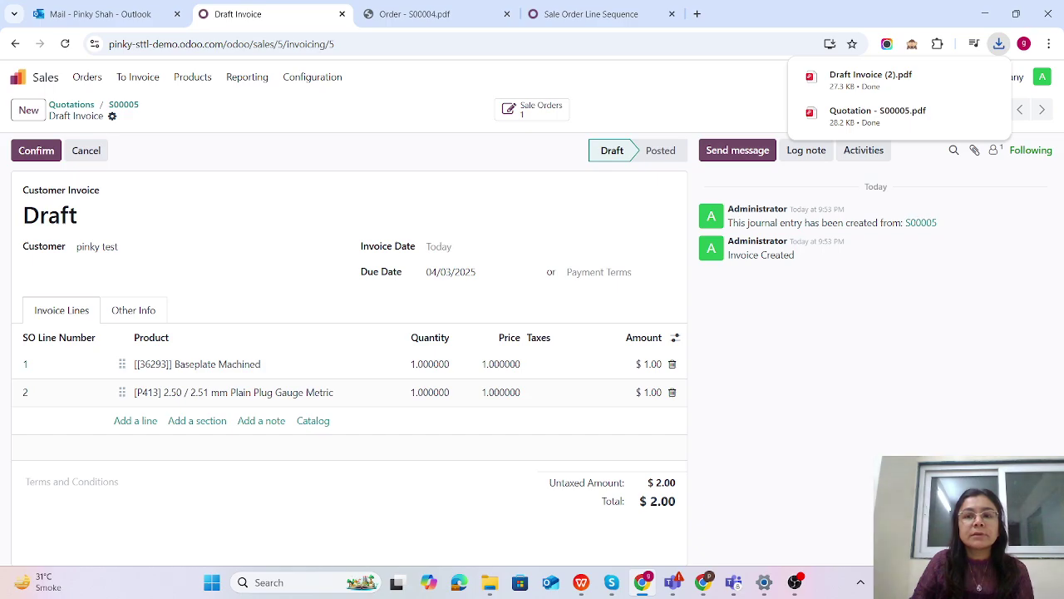
{"action": "left_click", "coordinate": [871, 79]}
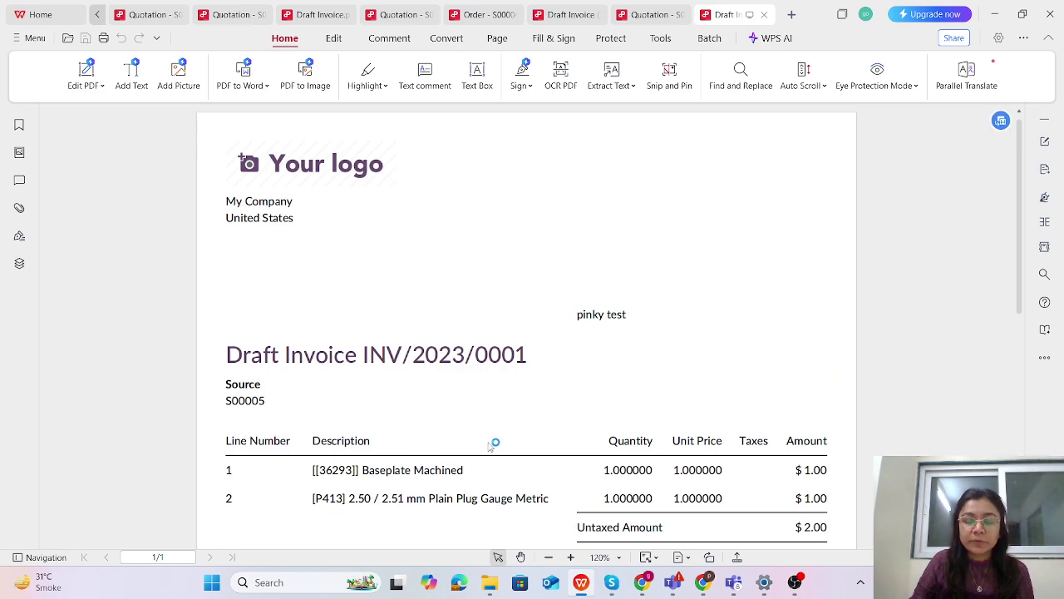
{"action": "mouse_move", "coordinate": [641, 576]}
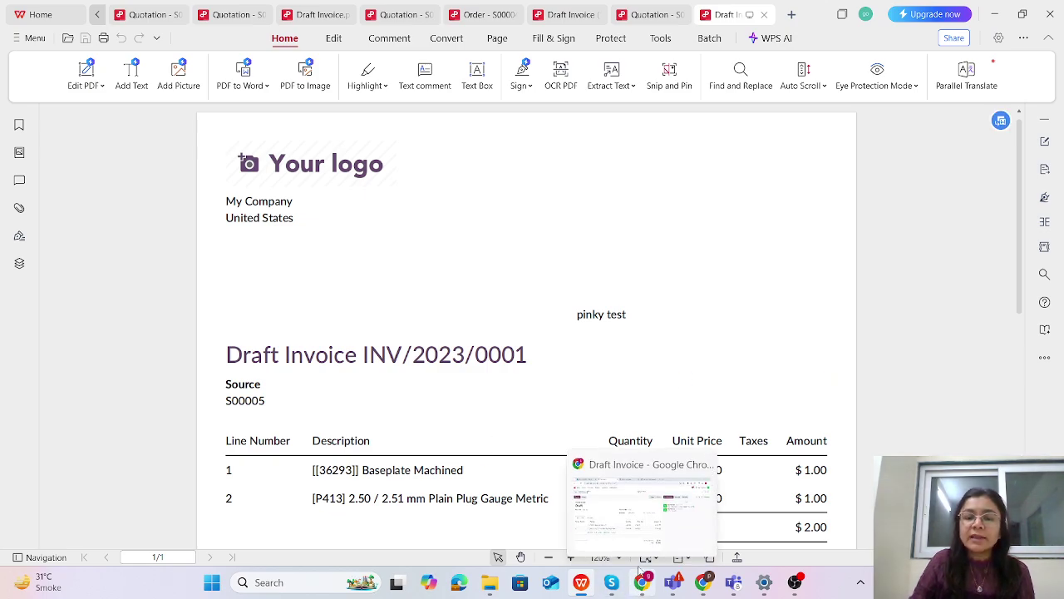
{"action": "left_click", "coordinate": [628, 511]}
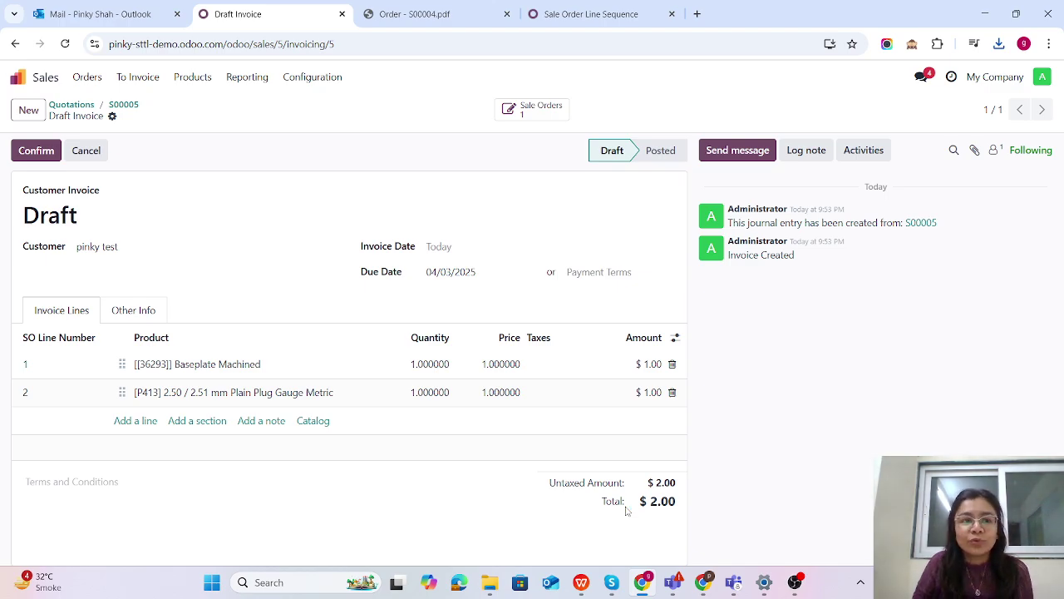
Open quotation S00003 from the Sales app, found by searching 'sal', and launch Studio on it.
{"action": "mouse_move", "coordinate": [703, 584]}
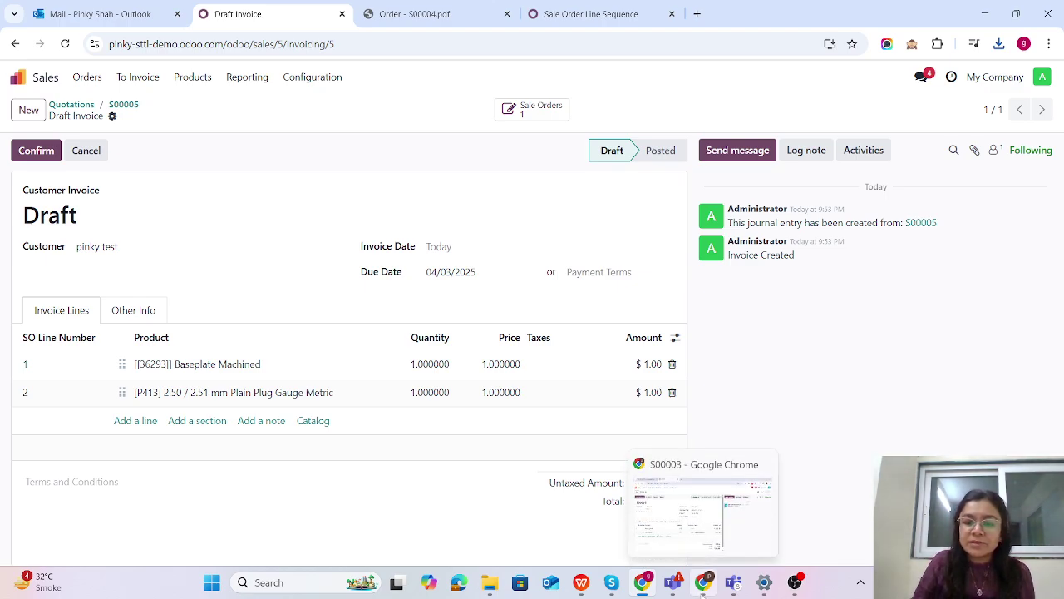
{"action": "left_click", "coordinate": [703, 508]}
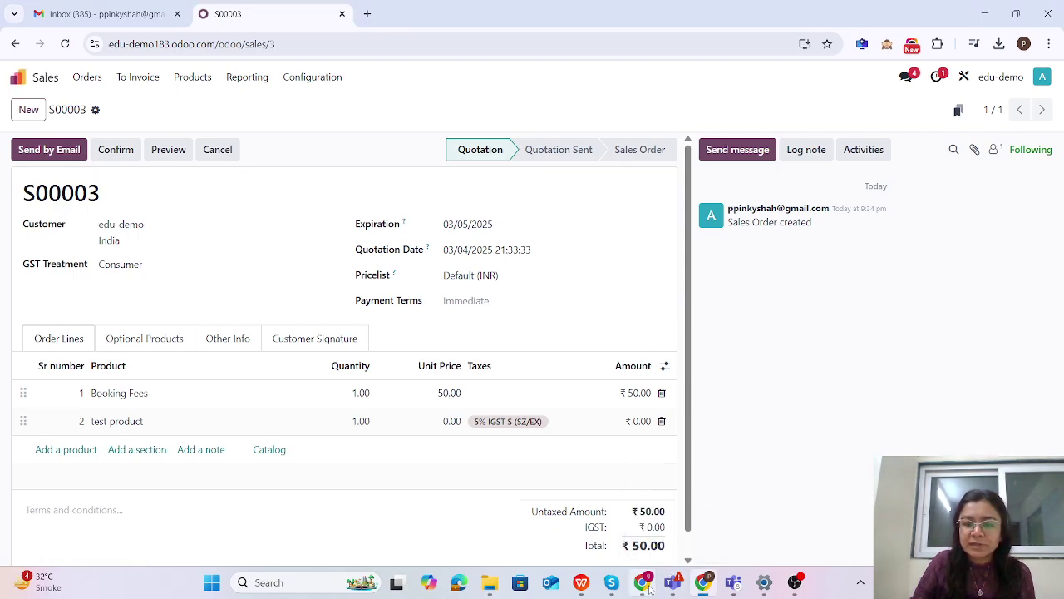
{"action": "mouse_move", "coordinate": [647, 586]}
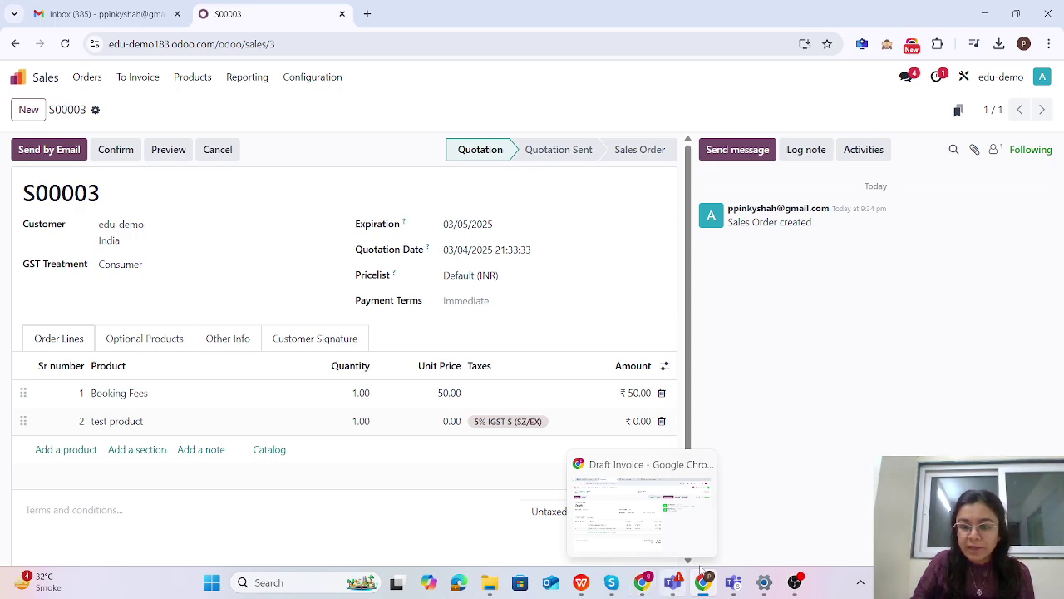
{"action": "left_click", "coordinate": [18, 81]}
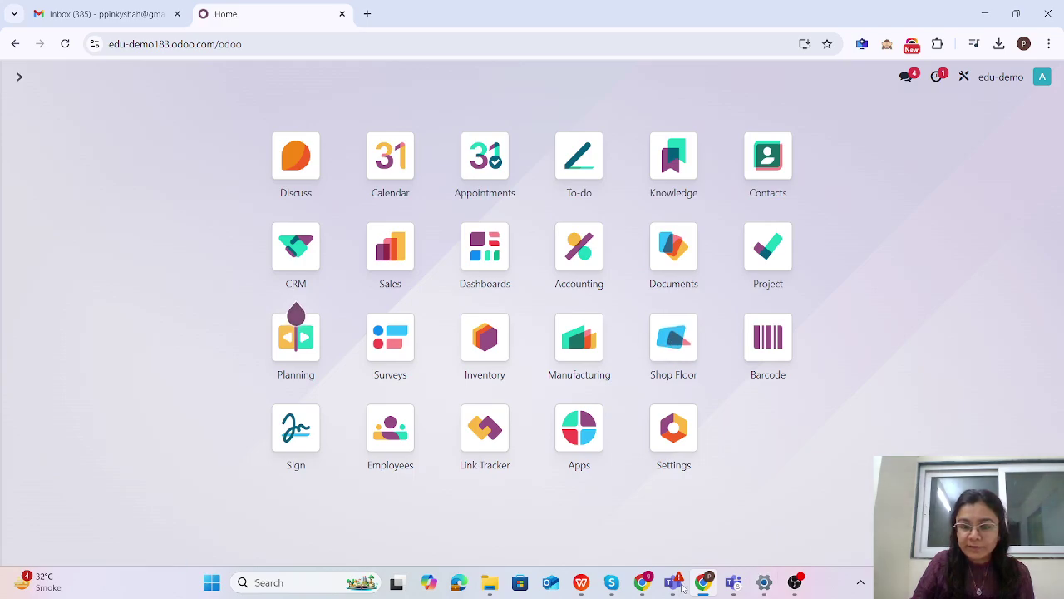
{"action": "mouse_move", "coordinate": [649, 589]}
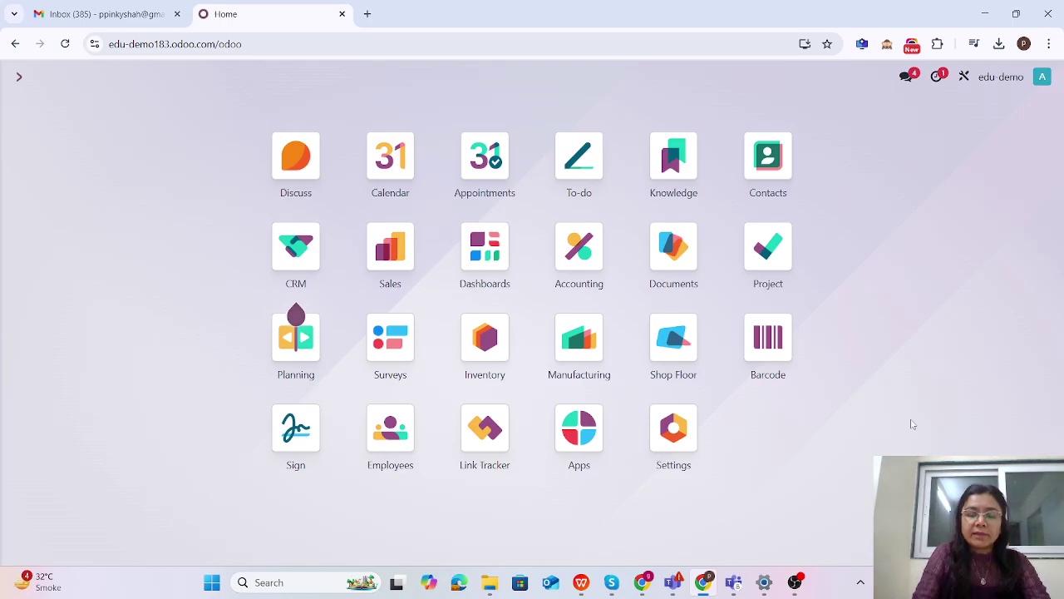
{"action": "type", "text": "sal"}
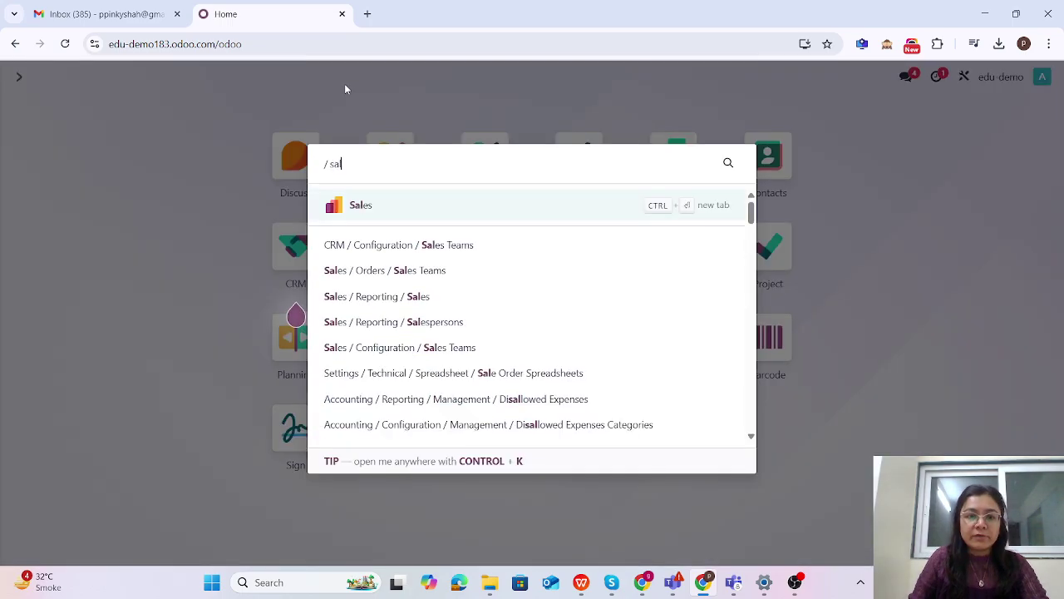
{"action": "left_click", "coordinate": [354, 209]}
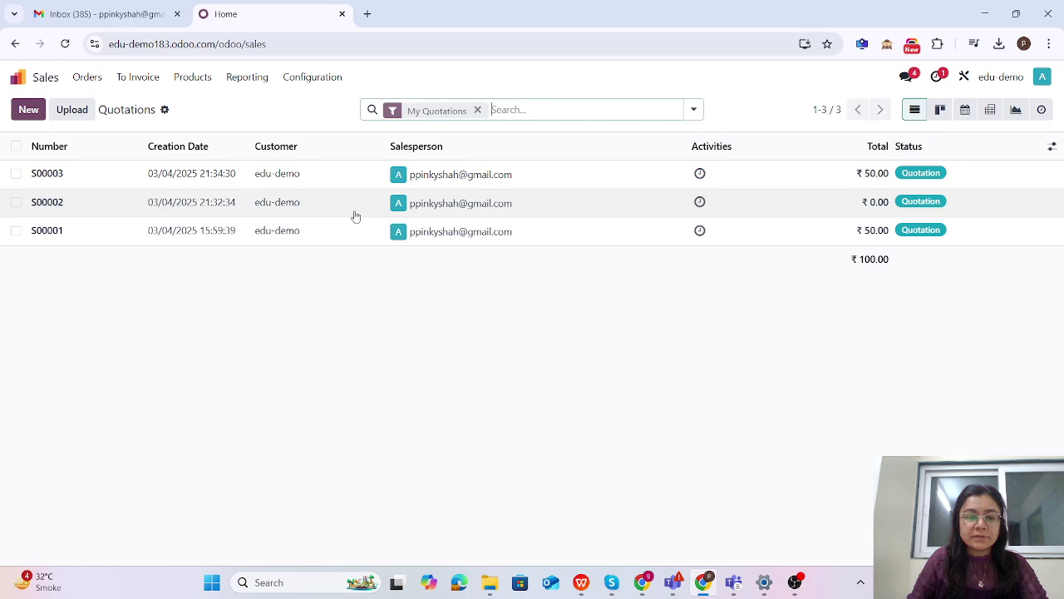
{"action": "left_click", "coordinate": [133, 188]}
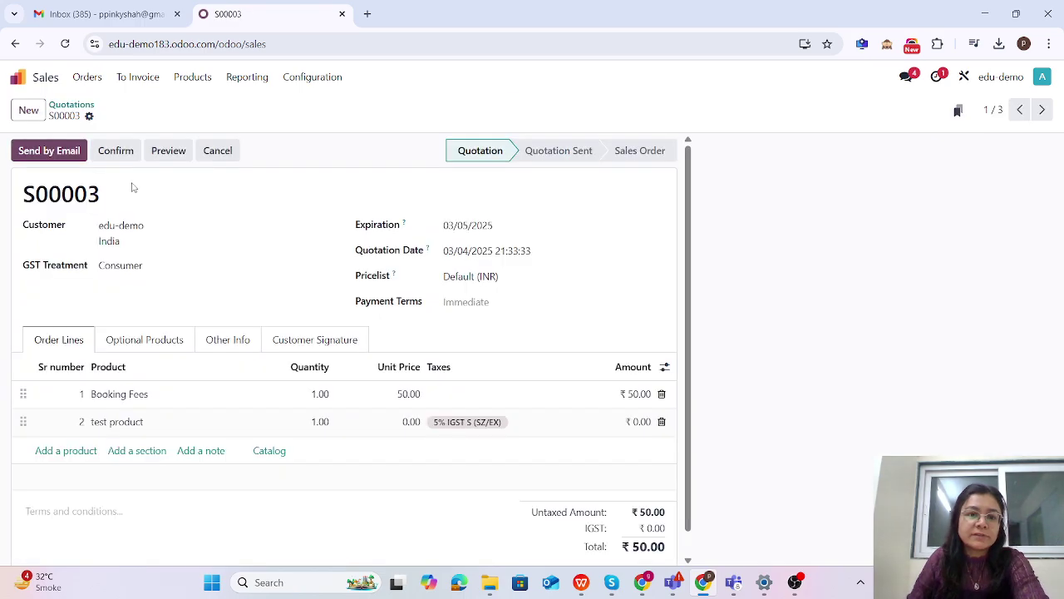
{"action": "left_click", "coordinate": [964, 78]}
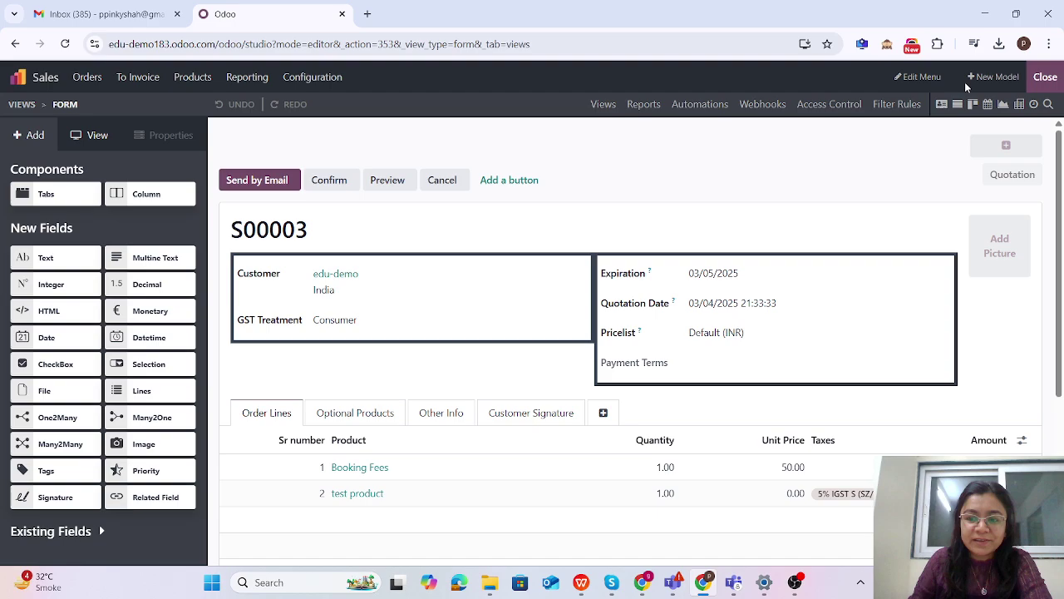
Delete the Sr number column from the order lines list view, leaving Product first.
{"action": "left_click", "coordinate": [304, 476]}
{"action": "left_click", "coordinate": [570, 501]}
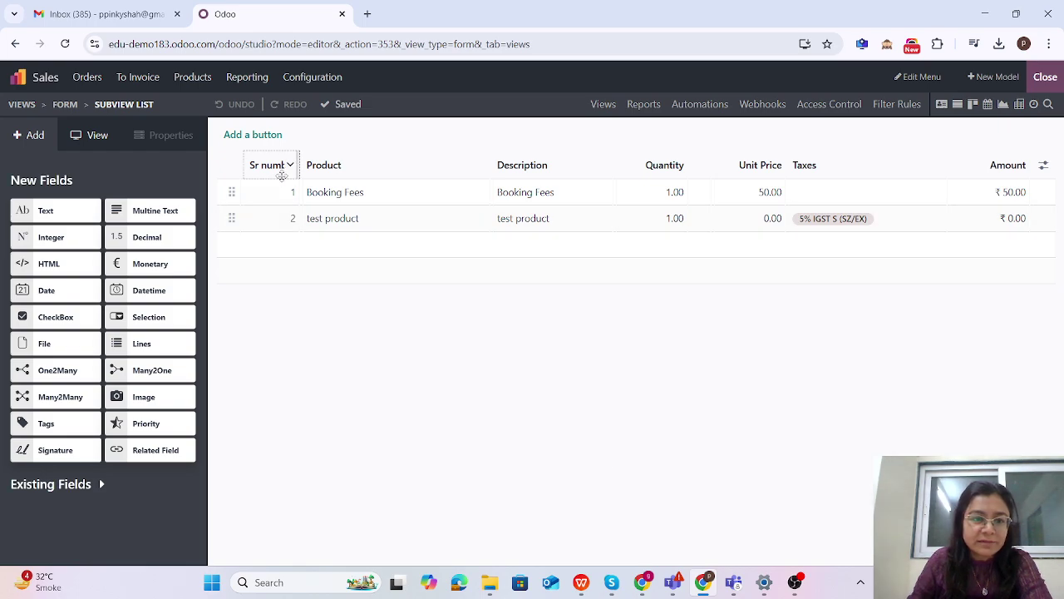
{"action": "left_click", "coordinate": [280, 173]}
{"action": "scroll", "coordinate": [63, 275], "scroll_direction": "down", "scroll_amount": 4}
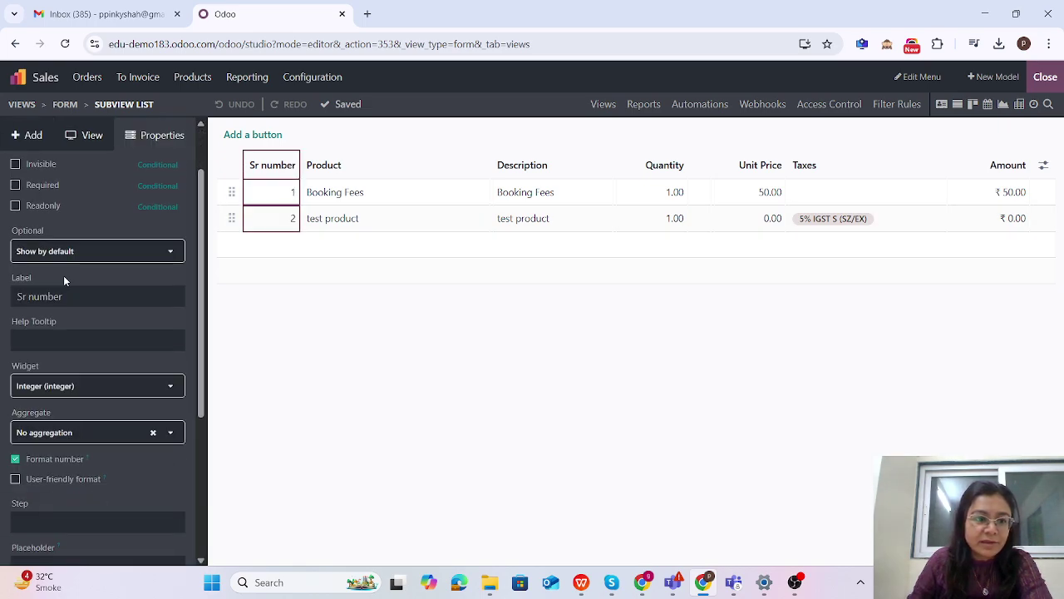
{"action": "left_click", "coordinate": [98, 545]}
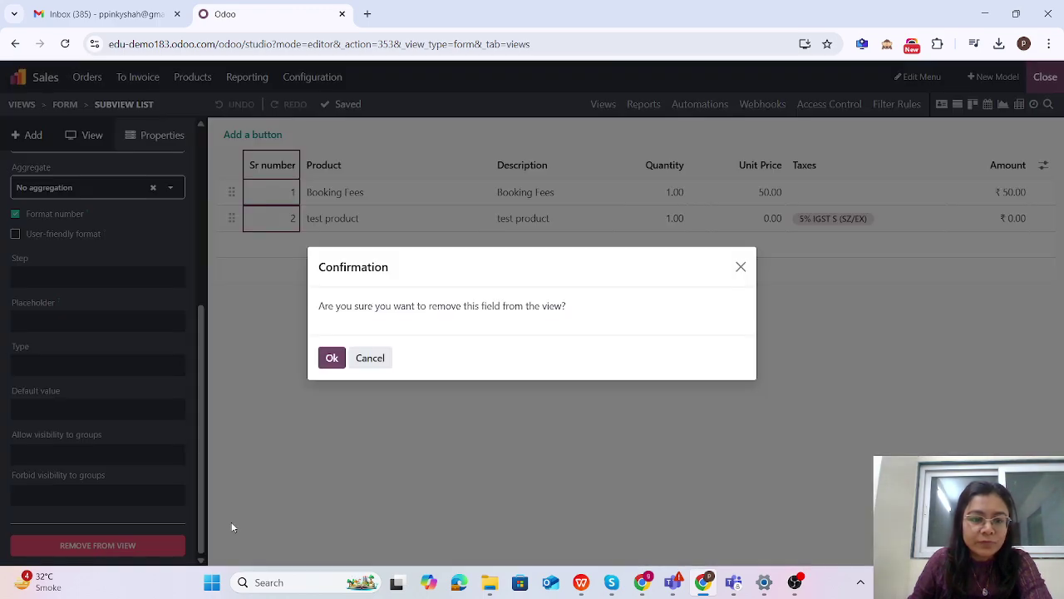
{"action": "left_click", "coordinate": [332, 357]}
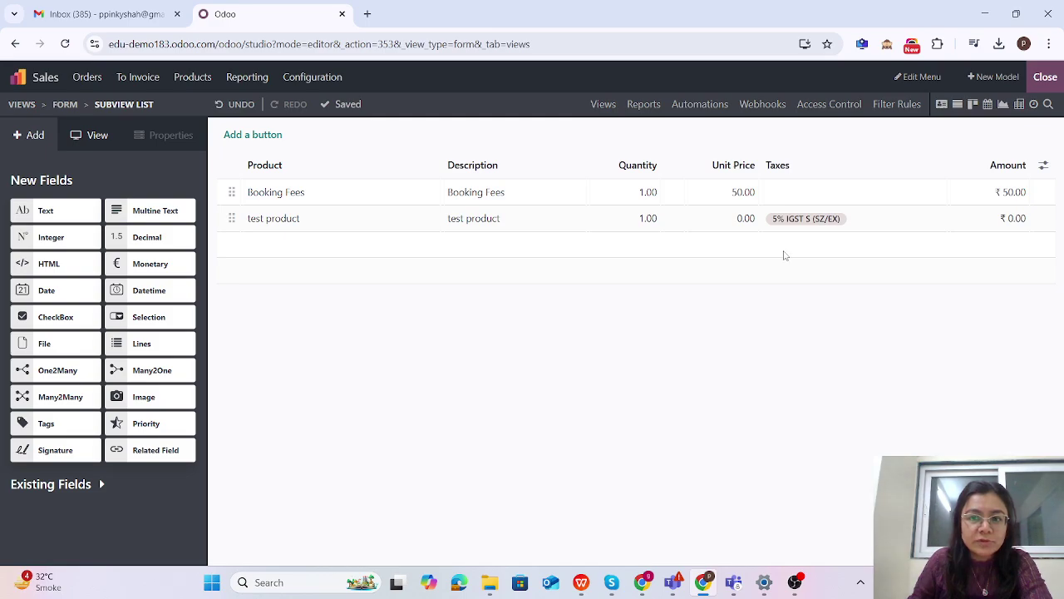
{"action": "left_click", "coordinate": [646, 107]}
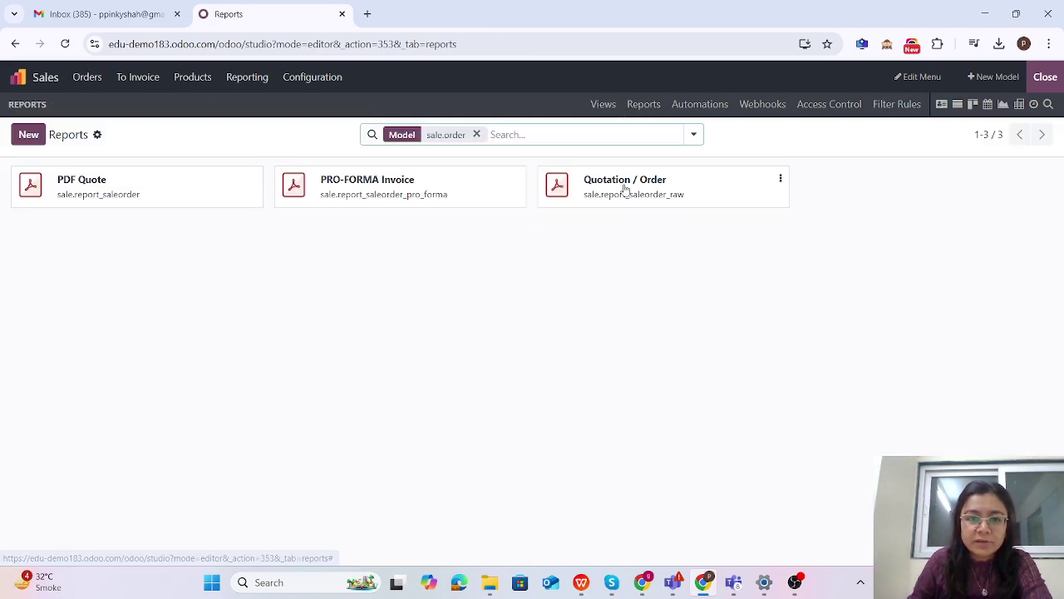
Preview the Quotation / Order report layout, then close Studio and reopen quotation S00003.
{"action": "left_click", "coordinate": [625, 191]}
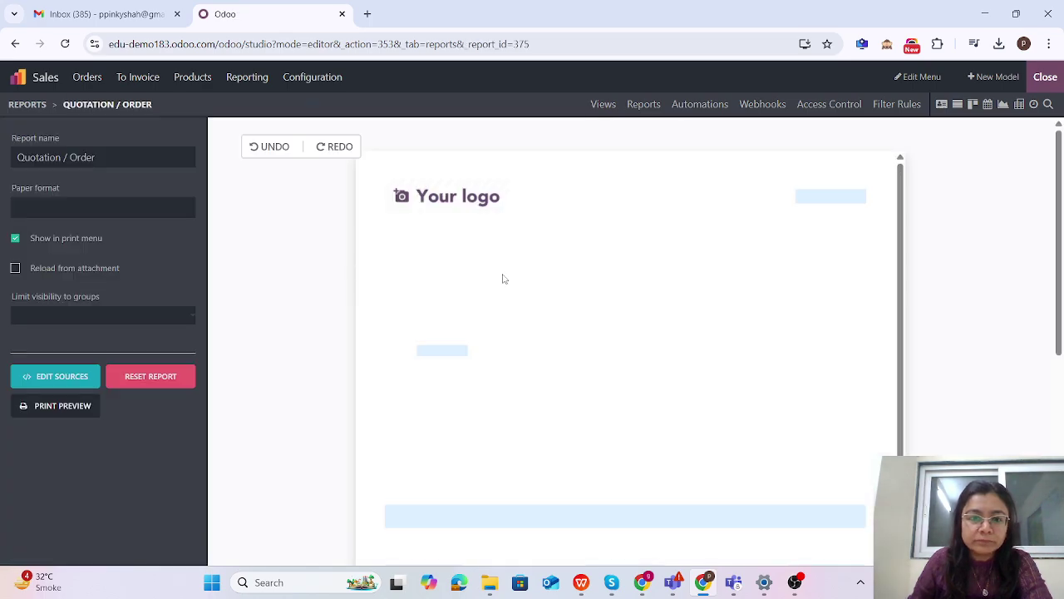
{"action": "scroll", "coordinate": [449, 275], "scroll_direction": "down", "scroll_amount": 3}
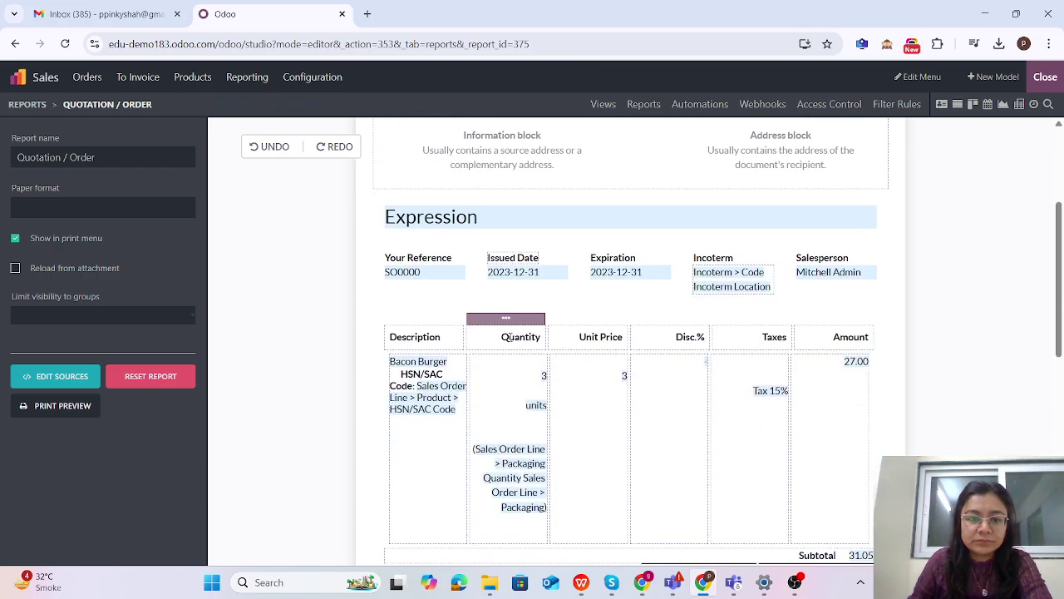
{"action": "scroll", "coordinate": [449, 402], "scroll_direction": "down", "scroll_amount": 2}
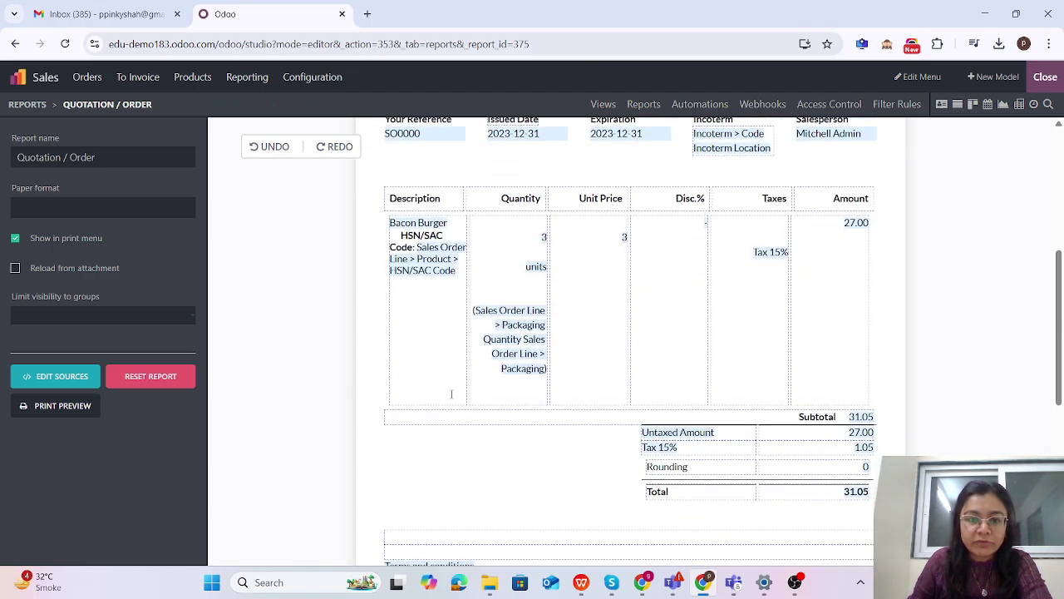
{"action": "scroll", "coordinate": [451, 392], "scroll_direction": "up", "scroll_amount": 2}
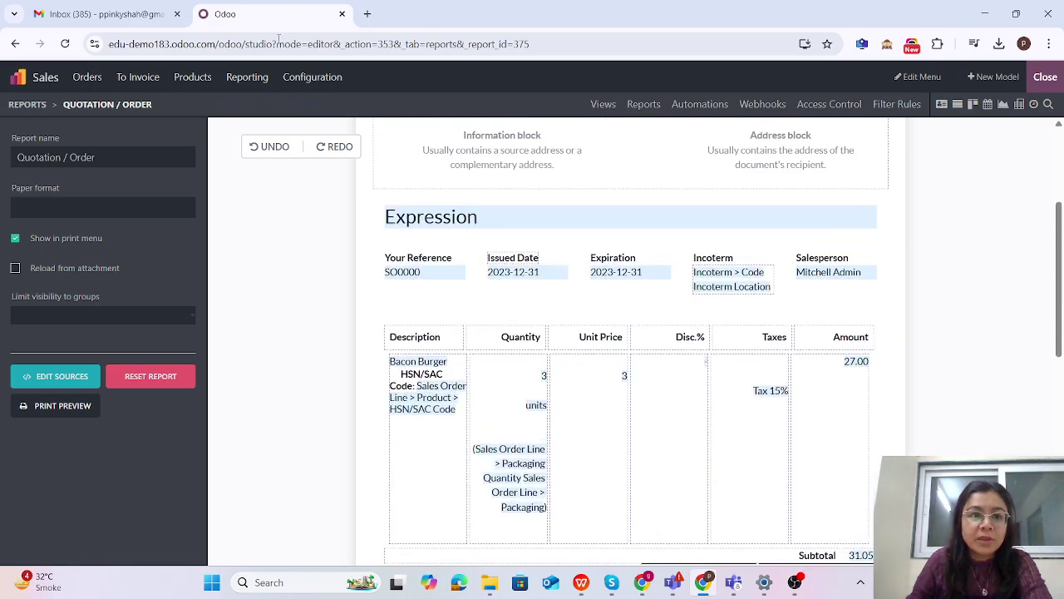
{"action": "left_click", "coordinate": [1045, 77]}
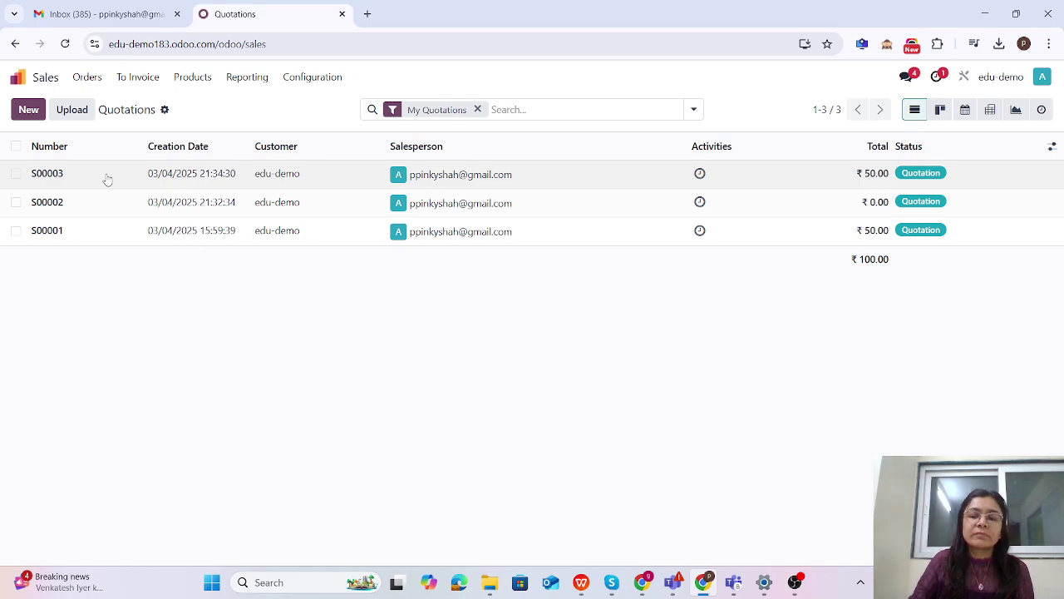
{"action": "left_click", "coordinate": [108, 178]}
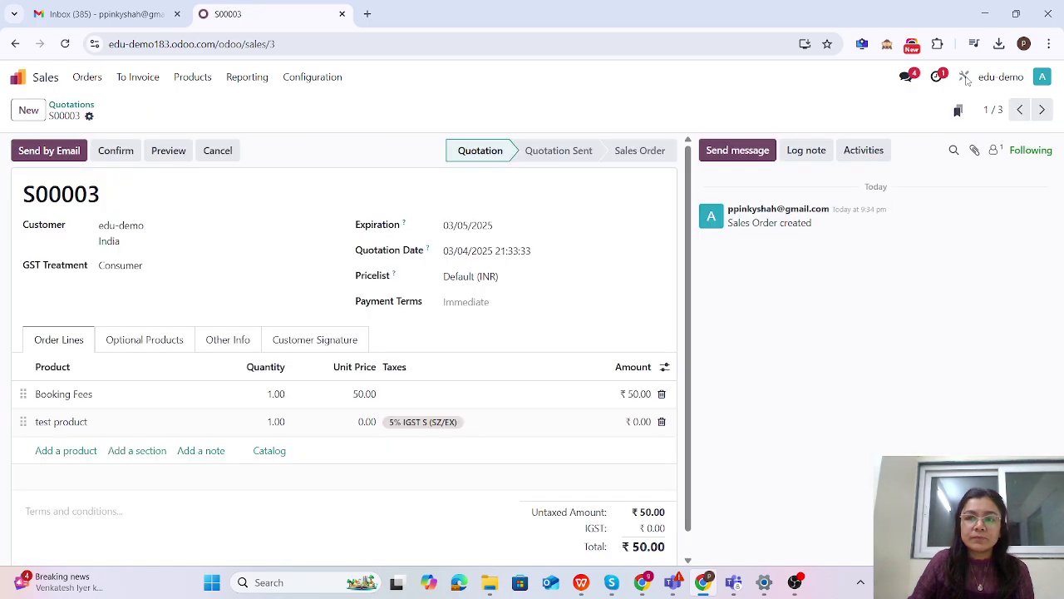
In Studio, edit the order lines list and drop a Related Field column before Product.
{"action": "left_click", "coordinate": [965, 77]}
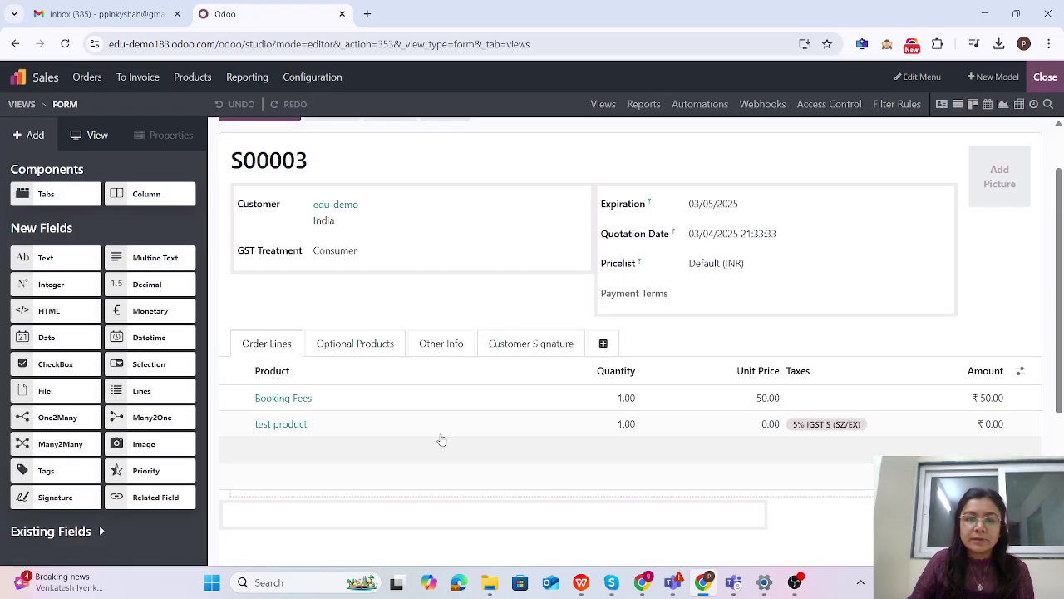
{"action": "left_click", "coordinate": [442, 440]}
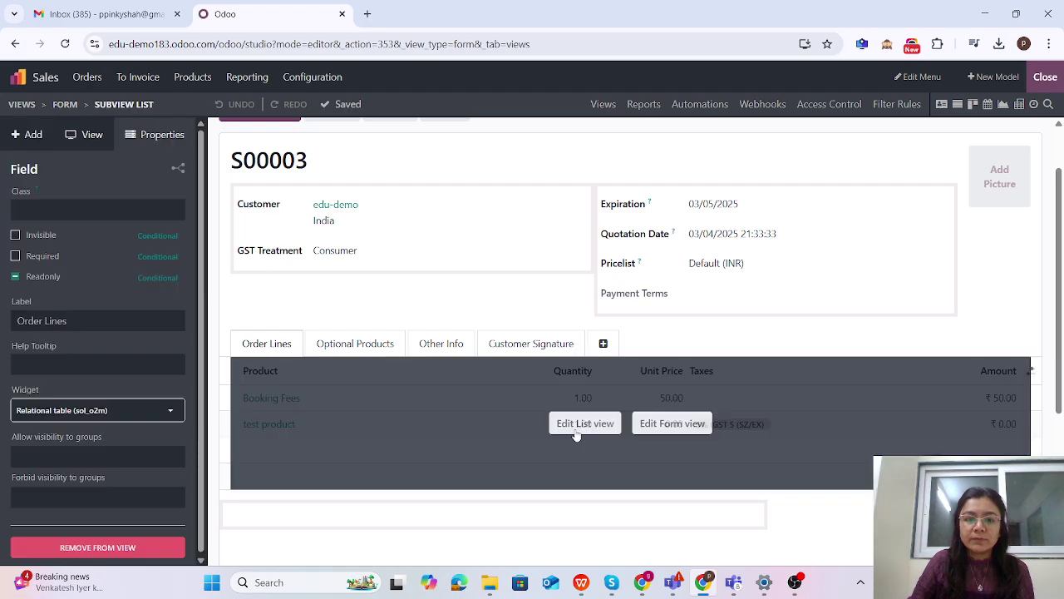
{"action": "left_click", "coordinate": [576, 426]}
{"action": "mouse_move", "coordinate": [136, 447]}
{"action": "left_mouse_down"}
{"action": "mouse_move", "coordinate": [256, 151]}
{"action": "mouse_move", "coordinate": [253, 162]}
{"action": "left_mouse_up"}
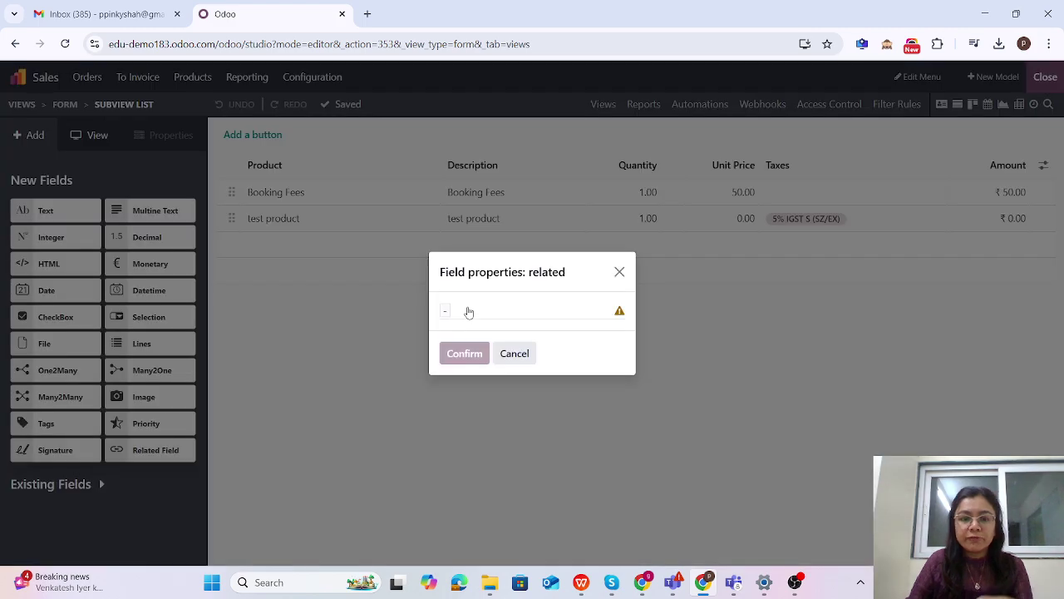
Relate the new column to the line's Sequence field and label it 'sr no'.
{"action": "left_click", "coordinate": [469, 310]}
{"action": "type", "text": "se"}
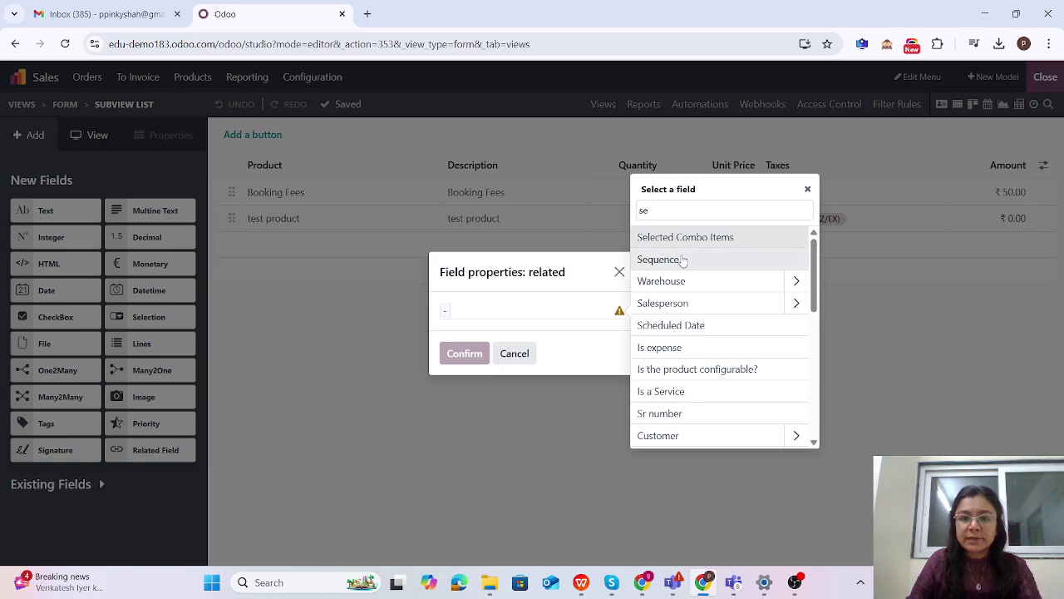
{"action": "left_click", "coordinate": [676, 259]}
{"action": "left_click", "coordinate": [458, 355]}
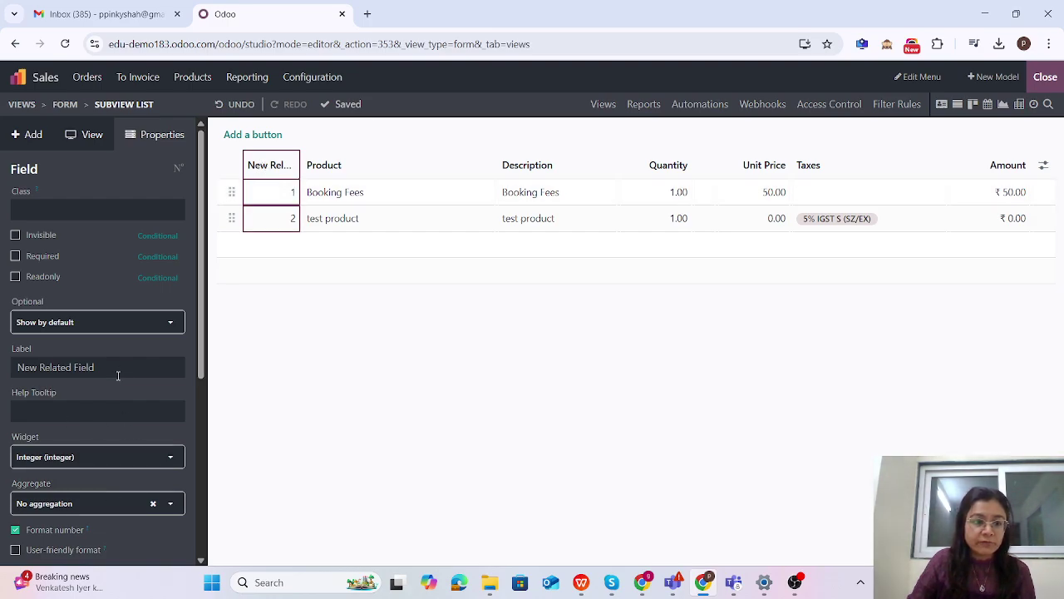
{"action": "left_click_drag", "start_coordinate": [118, 370], "coordinate": [2, 365]}
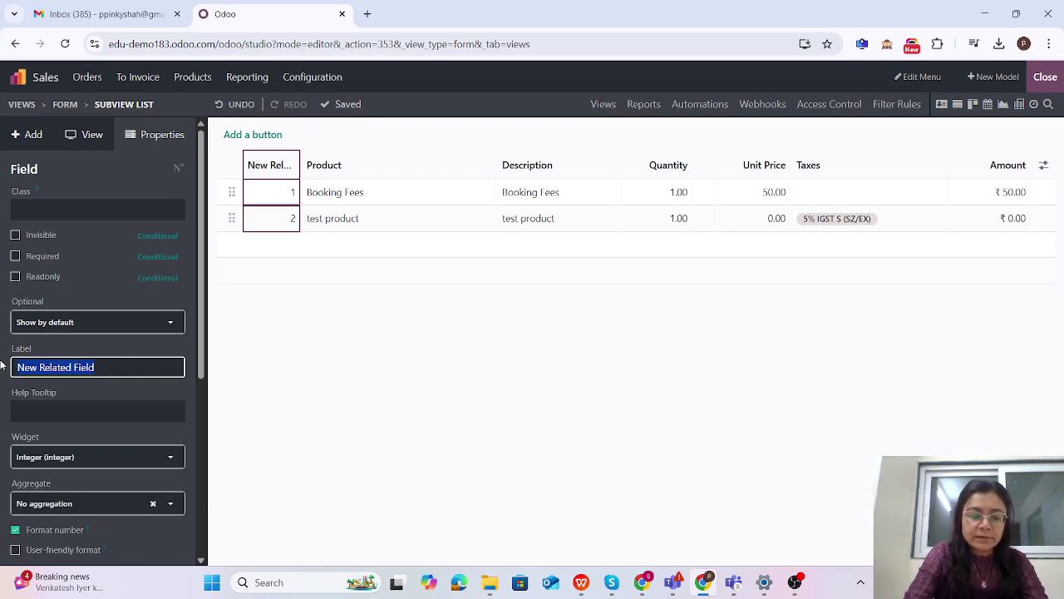
{"action": "type", "text": "sr"}
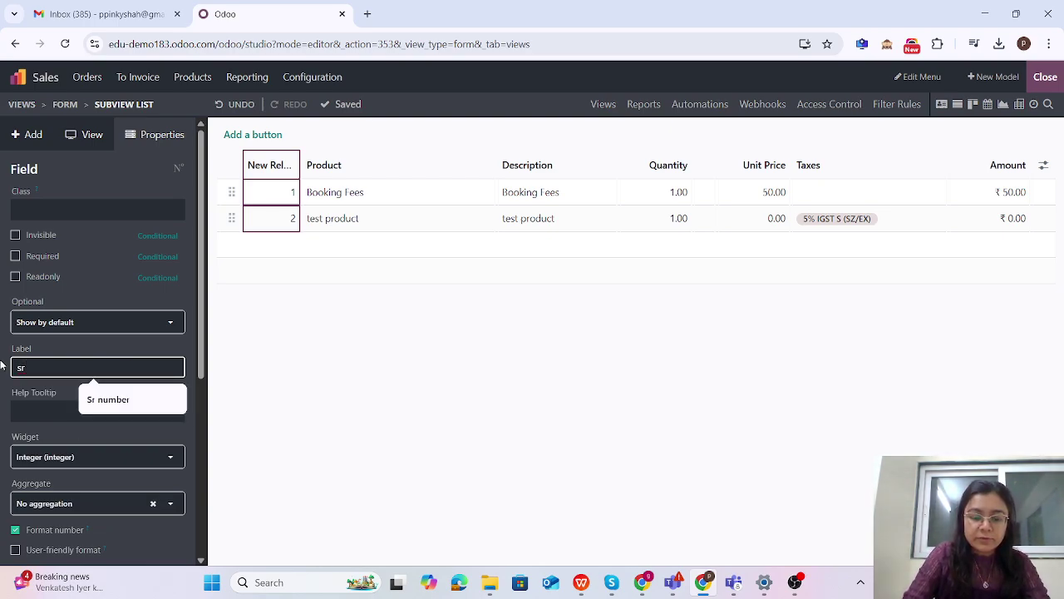
{"action": "type", "text": " no"}
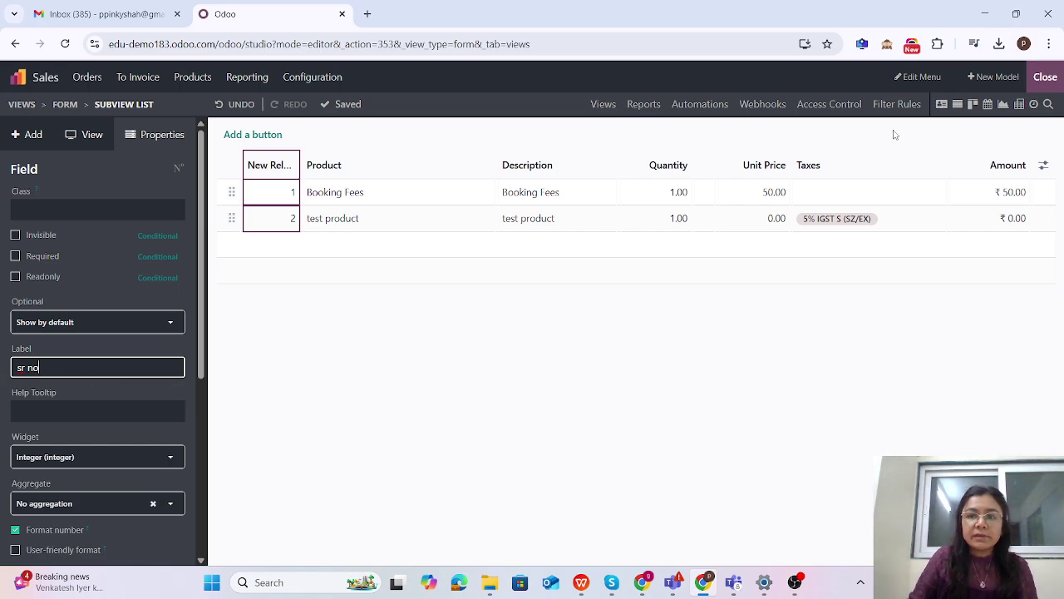
{"action": "left_click", "coordinate": [687, 411]}
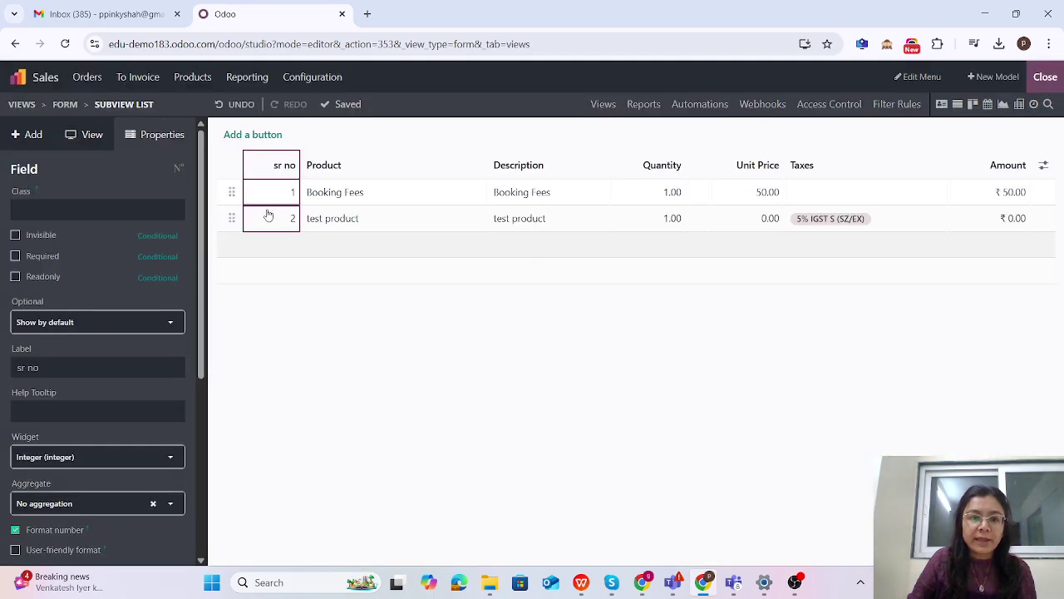
Try the Sequence column as a plain integer, restore its handle widget, then close Studio.
{"action": "left_click", "coordinate": [231, 192]}
{"action": "scroll", "coordinate": [117, 380], "scroll_direction": "down", "scroll_amount": 2}
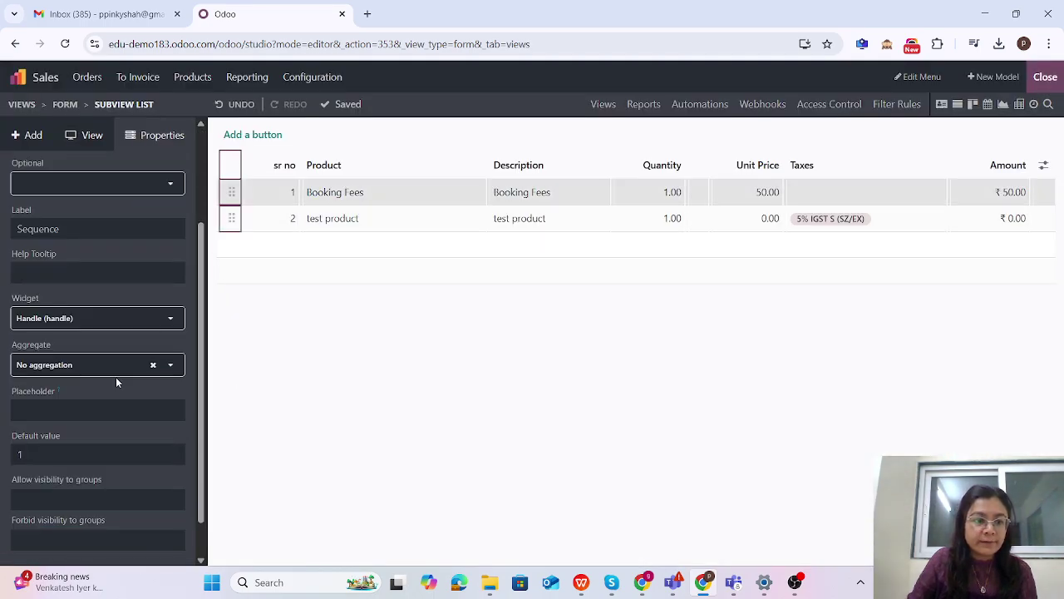
{"action": "left_click", "coordinate": [117, 317]}
{"action": "left_click", "coordinate": [79, 379]}
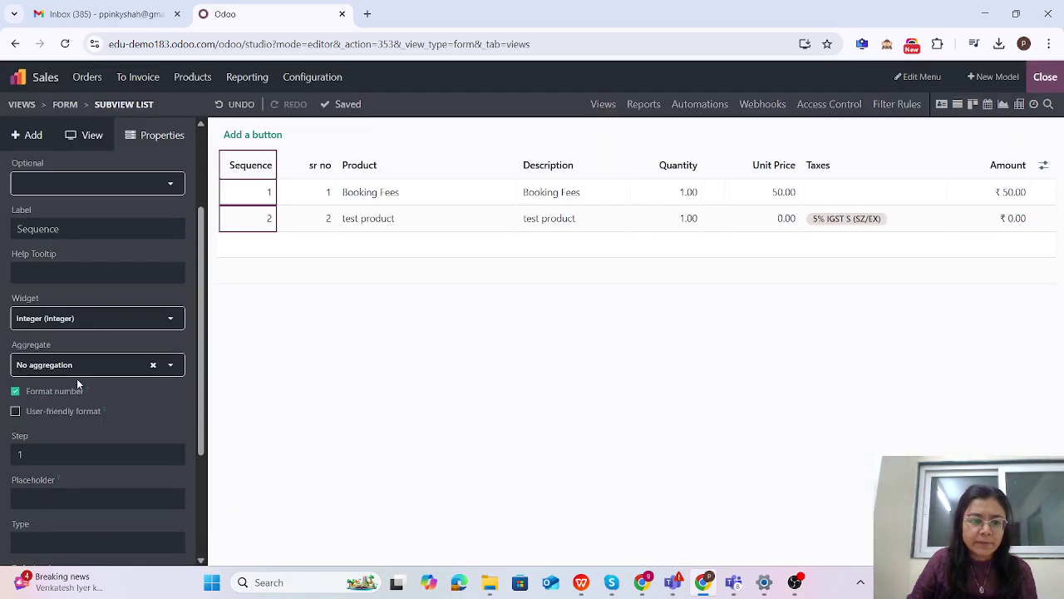
{"action": "scroll", "coordinate": [70, 407], "scroll_direction": "down", "scroll_amount": 1}
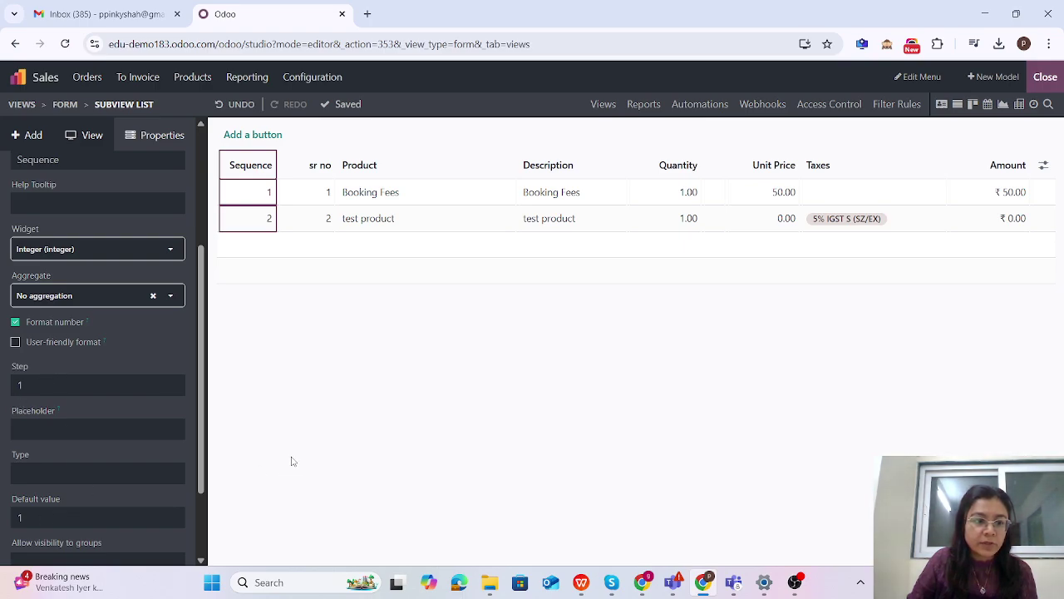
{"action": "scroll", "coordinate": [155, 361], "scroll_direction": "up", "scroll_amount": 2}
{"action": "left_click", "coordinate": [141, 389]}
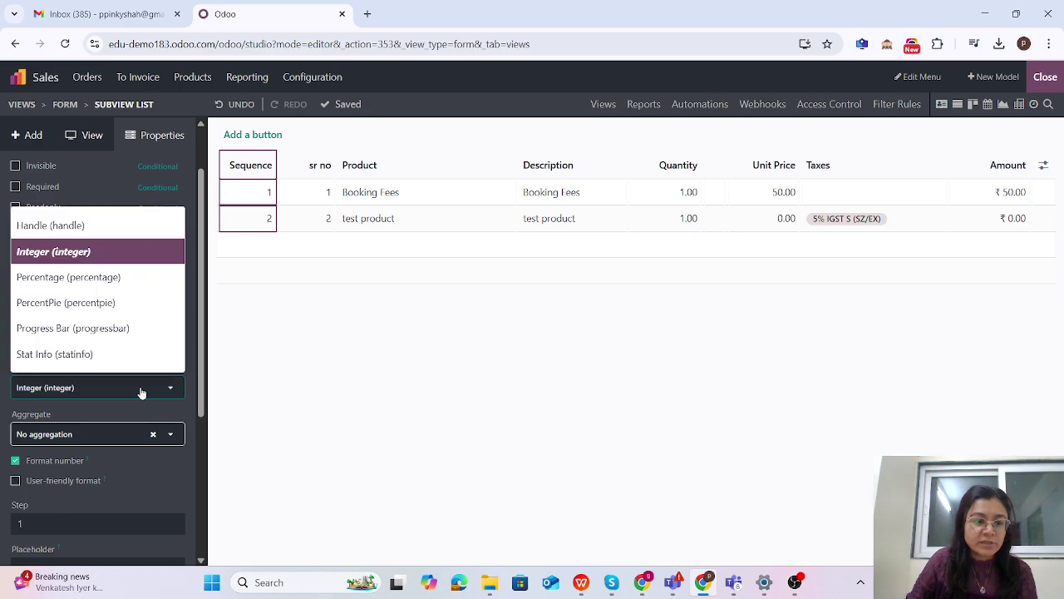
{"action": "left_click", "coordinate": [57, 224]}
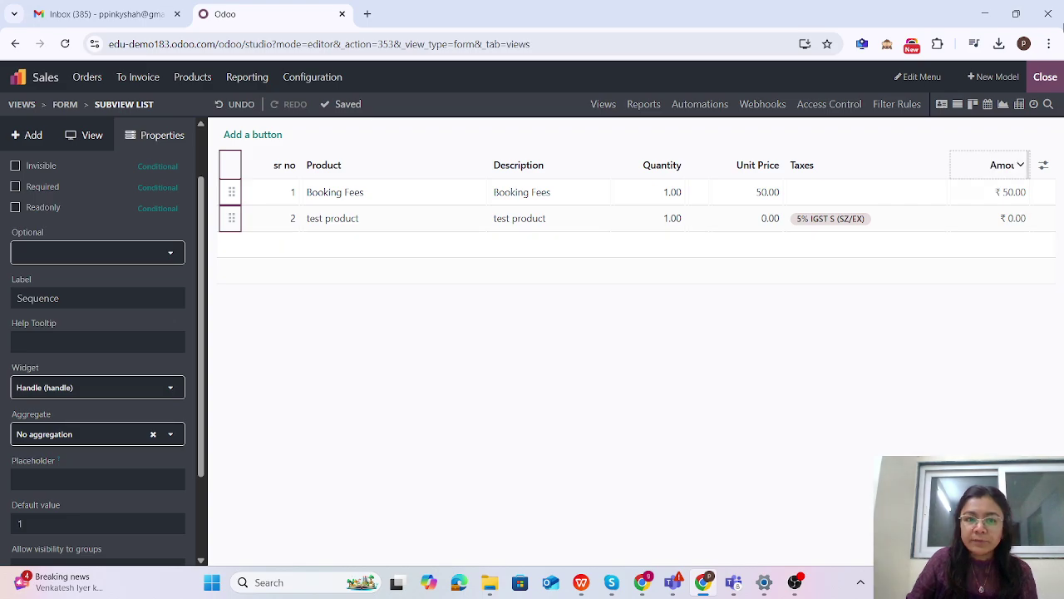
{"action": "left_click", "coordinate": [1050, 81]}
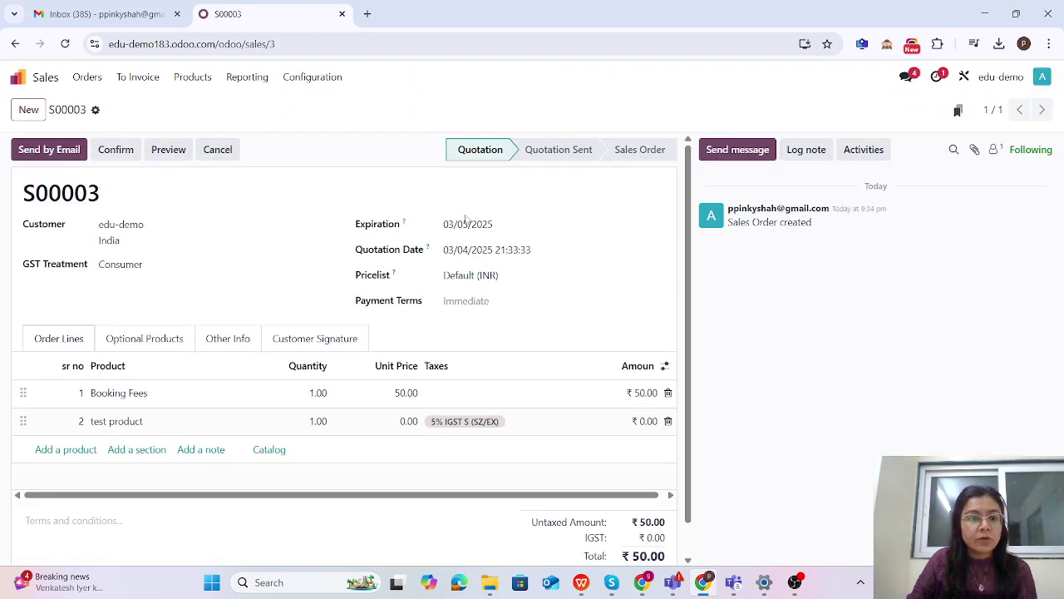
Start a new quotation from the Quotations list with customer edu-demo.
{"action": "left_click", "coordinate": [88, 77]}
{"action": "left_click", "coordinate": [98, 108]}
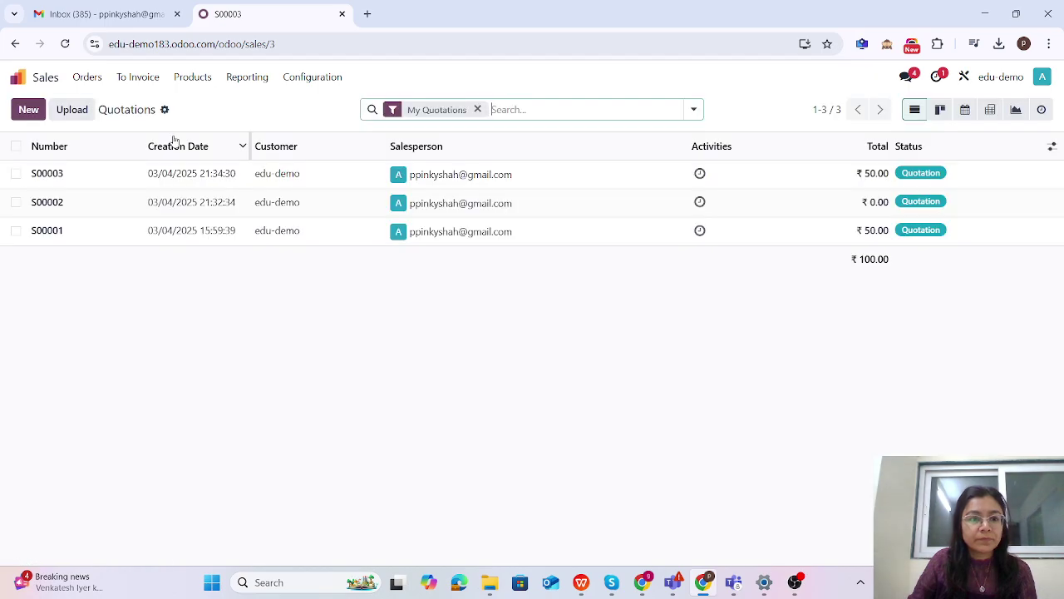
{"action": "left_click", "coordinate": [22, 114]}
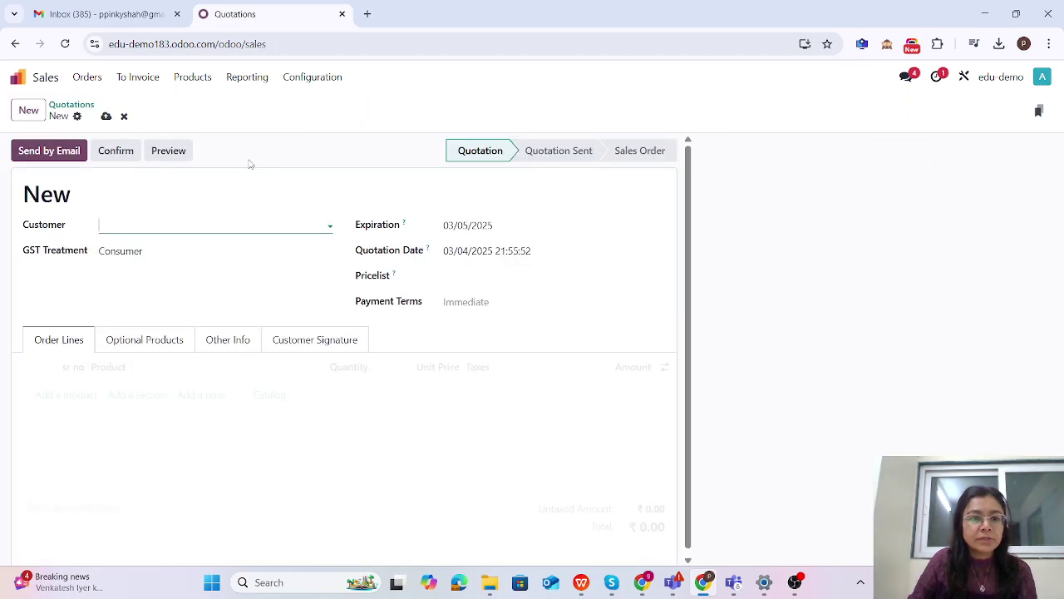
{"action": "left_click", "coordinate": [135, 226]}
{"action": "left_click", "coordinate": [50, 370]}
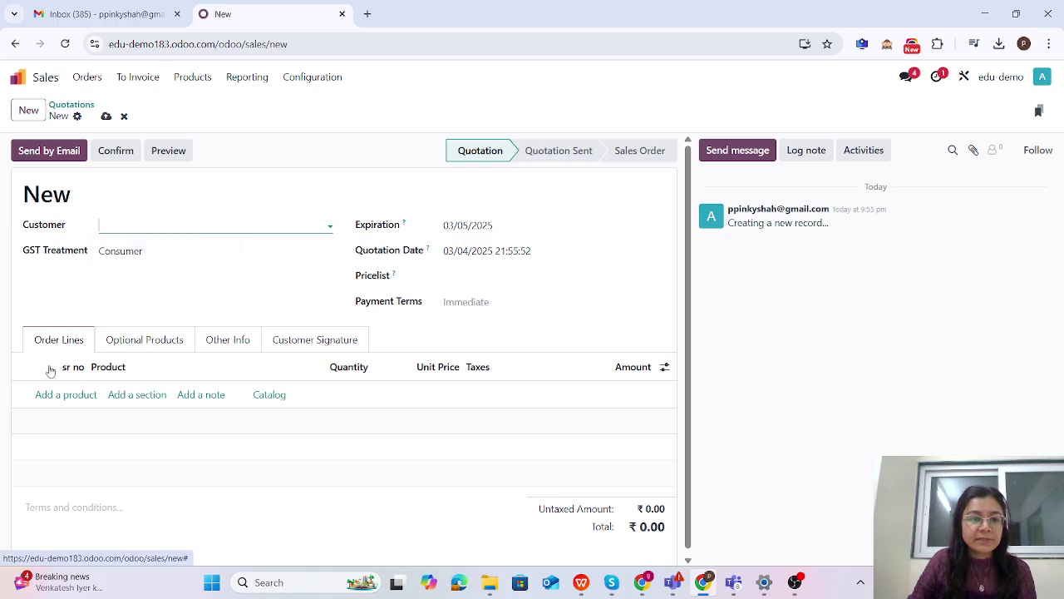
Add two Booking Fees lines, save quotation S00005, and reopen Studio on it.
{"action": "left_click", "coordinate": [65, 396]}
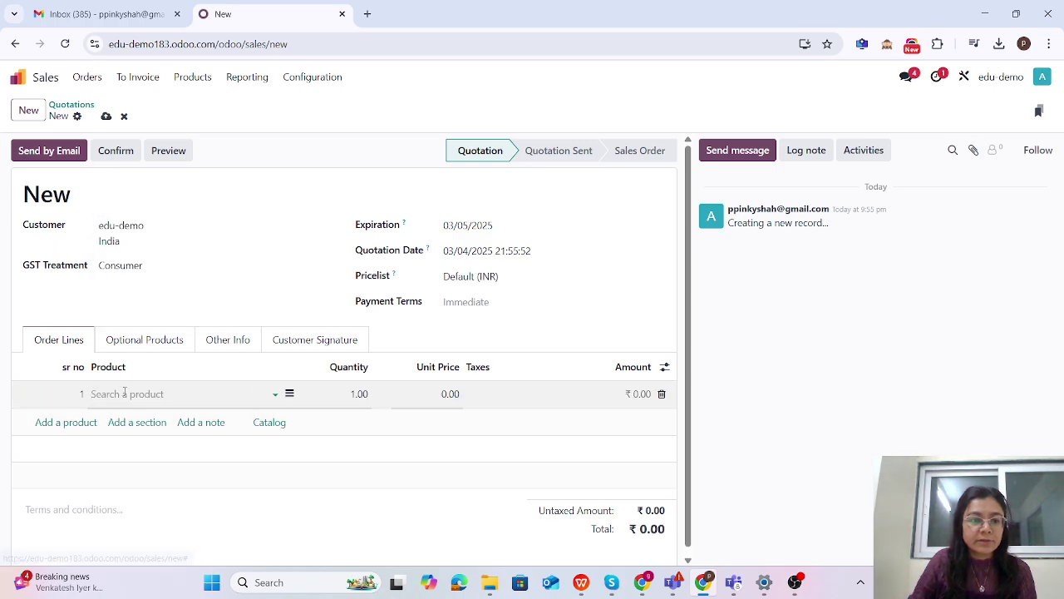
{"action": "left_click", "coordinate": [124, 391]}
{"action": "left_click", "coordinate": [133, 415]}
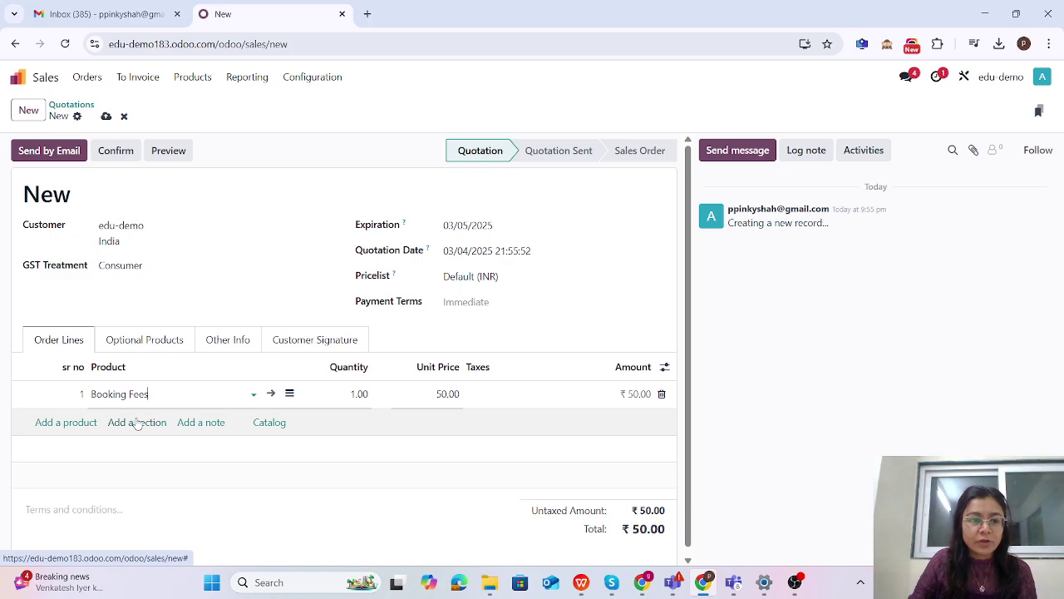
{"action": "left_click", "coordinate": [82, 424]}
{"action": "left_click", "coordinate": [127, 420]}
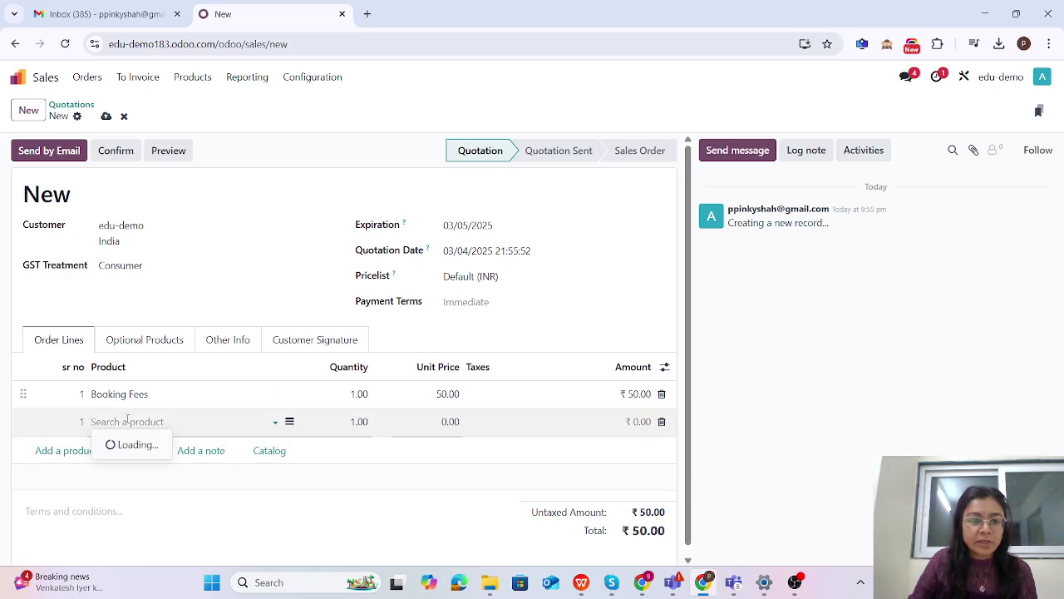
{"action": "key", "text": "Escape"}
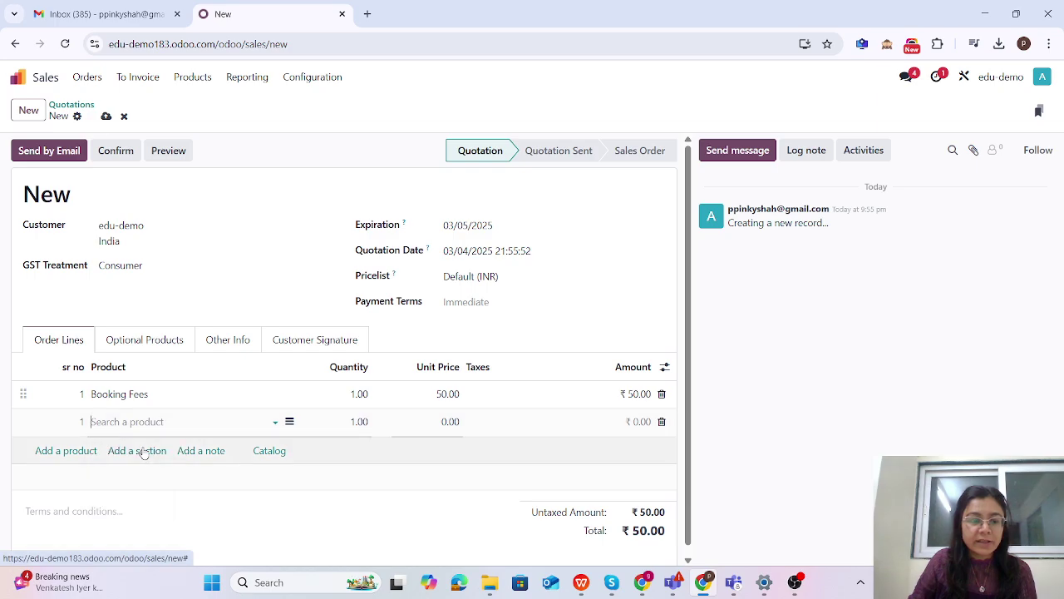
{"action": "left_click", "coordinate": [106, 118]}
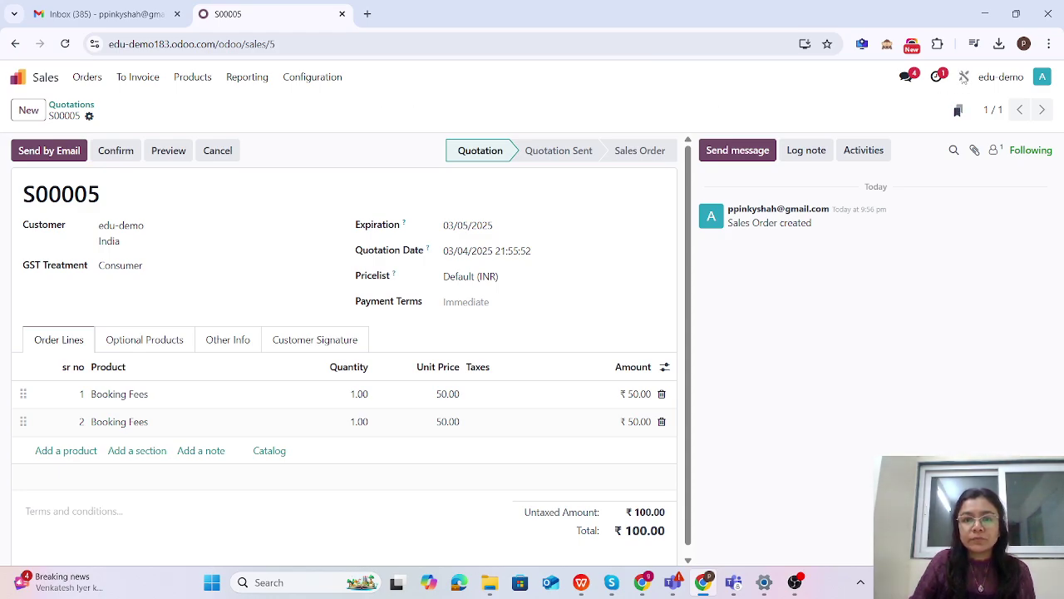
{"action": "left_click", "coordinate": [963, 76]}
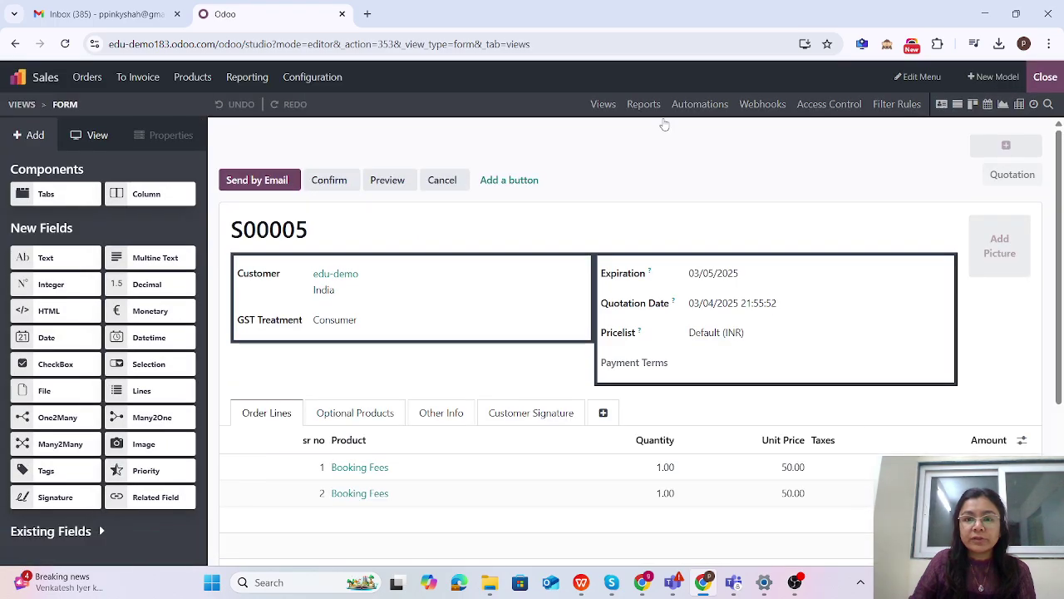
Open the Quotation / Order report in Studio and insert a column left of Description.
{"action": "left_click", "coordinate": [644, 105]}
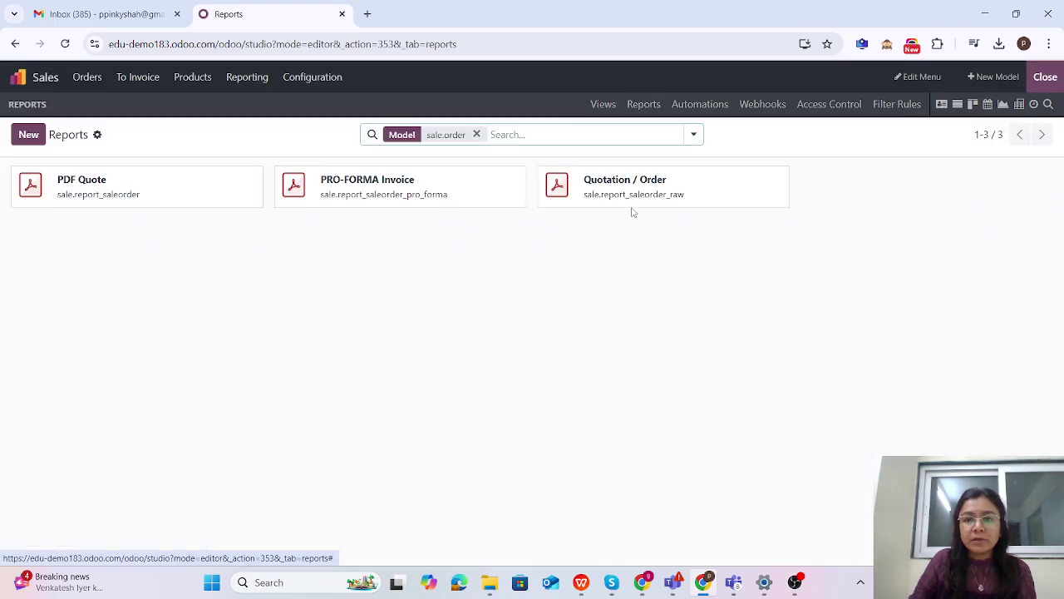
{"action": "left_click", "coordinate": [632, 199]}
{"action": "scroll", "coordinate": [501, 254], "scroll_direction": "down", "scroll_amount": 5}
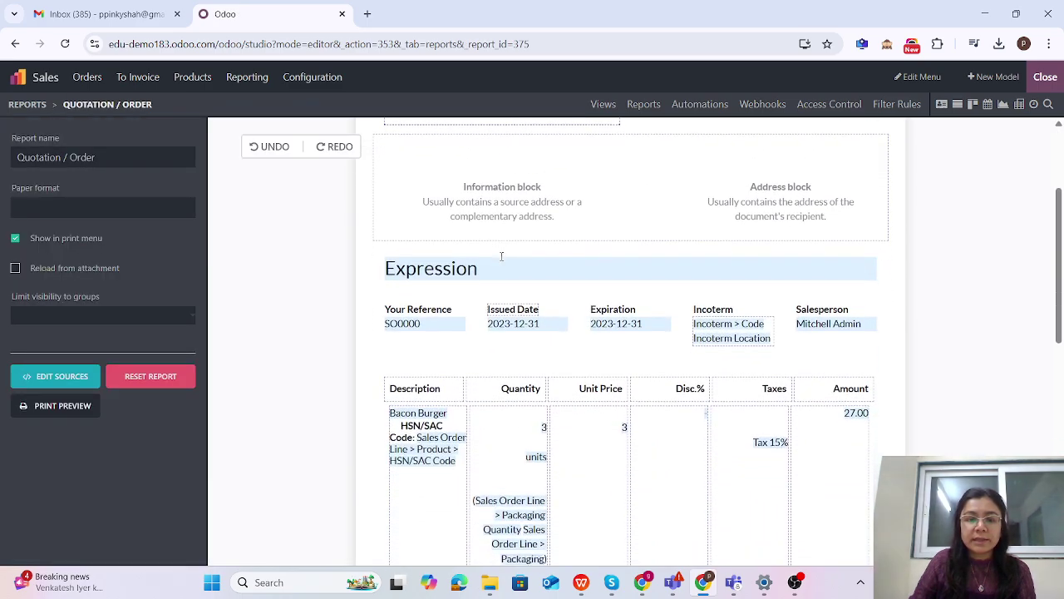
{"action": "scroll", "coordinate": [440, 235], "scroll_direction": "up", "scroll_amount": 2}
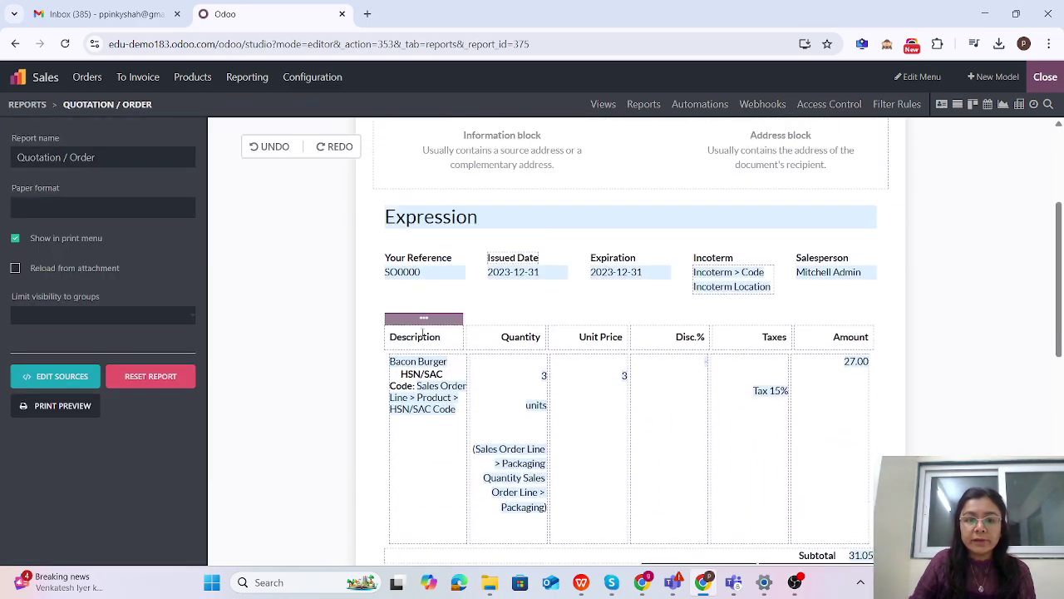
{"action": "left_click", "coordinate": [424, 321]}
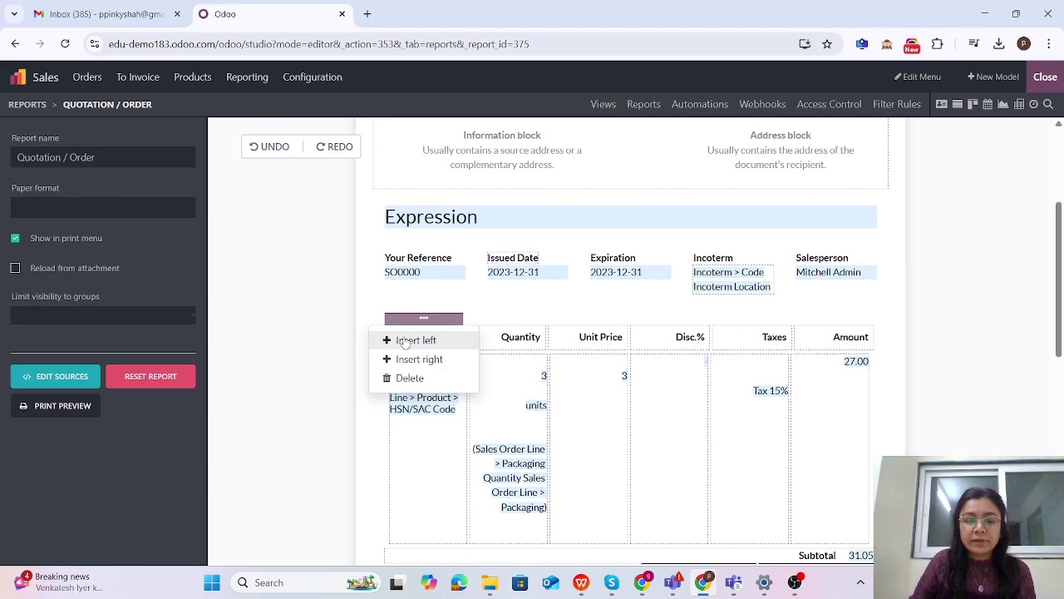
{"action": "left_click", "coordinate": [400, 339]}
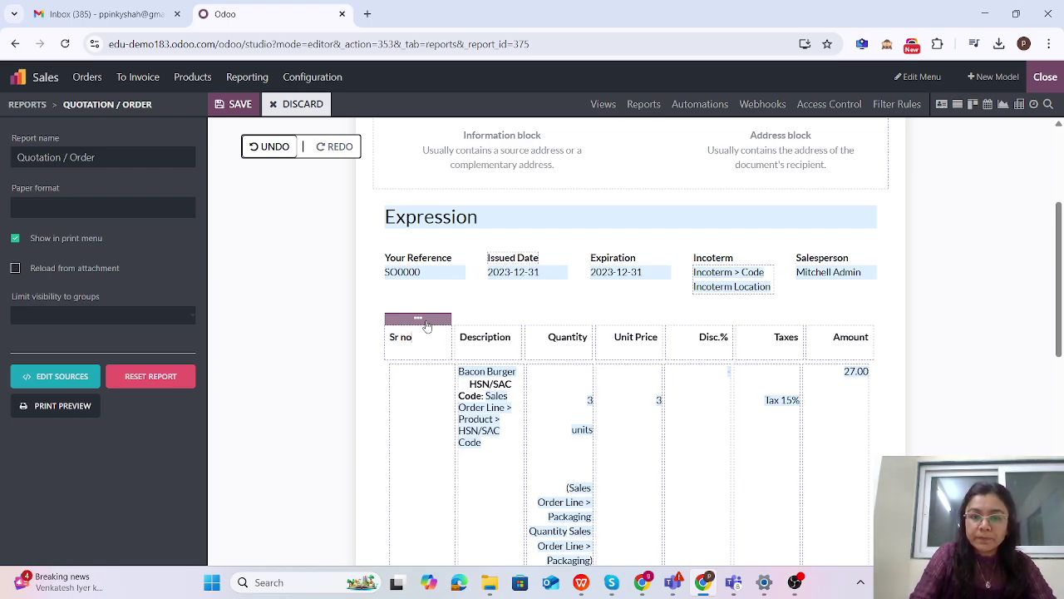
Fill the new Sr no cell with the order line's Sequence field and close Studio.
{"action": "left_click", "coordinate": [414, 391]}
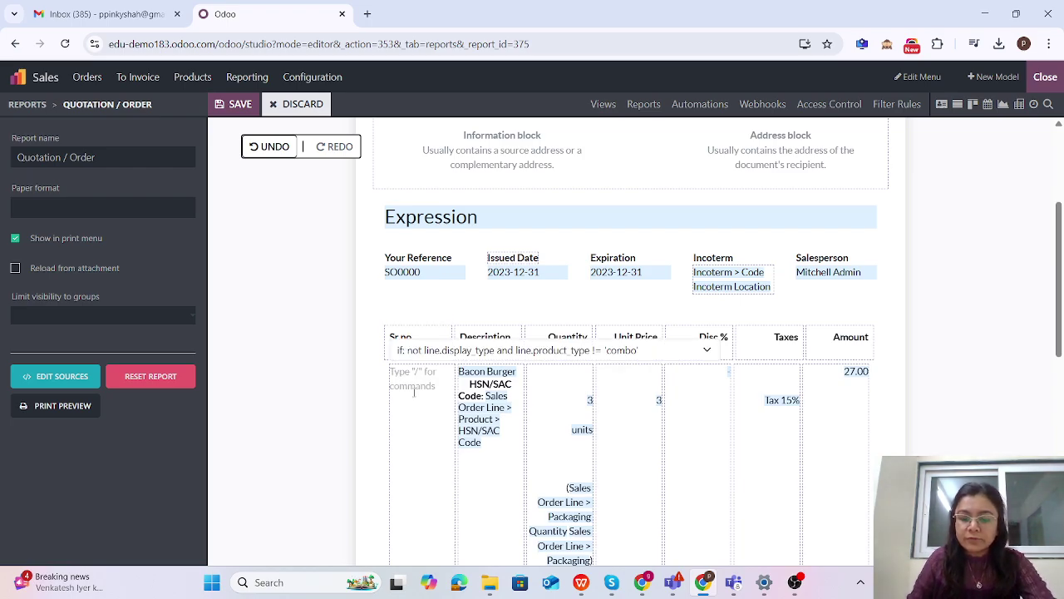
{"action": "type", "text": "/"}
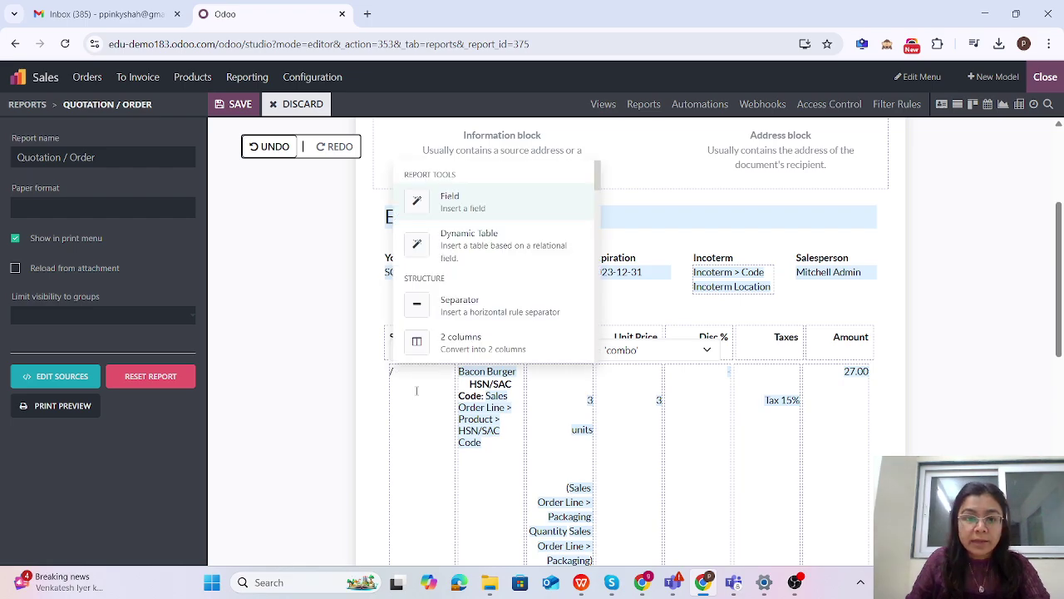
{"action": "left_click", "coordinate": [448, 201]}
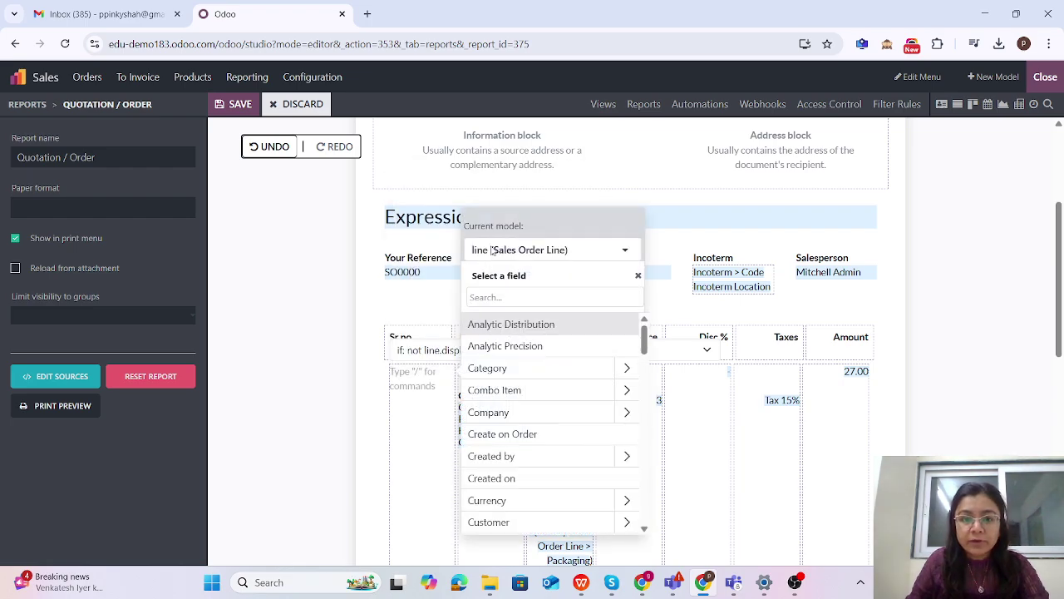
{"action": "type", "text": "se"}
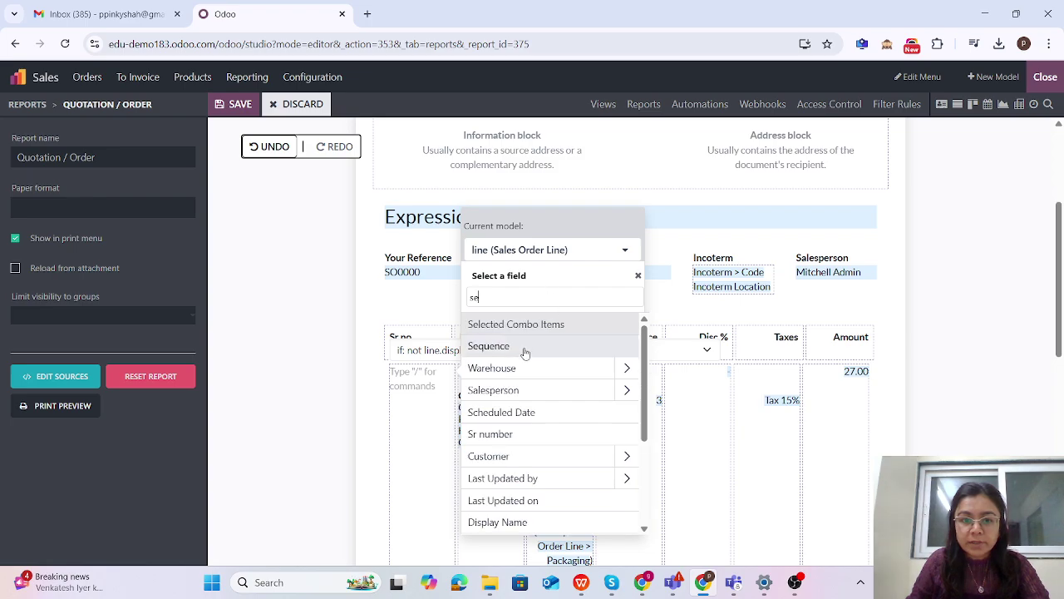
{"action": "left_click", "coordinate": [525, 346]}
{"action": "left_click", "coordinate": [505, 385]}
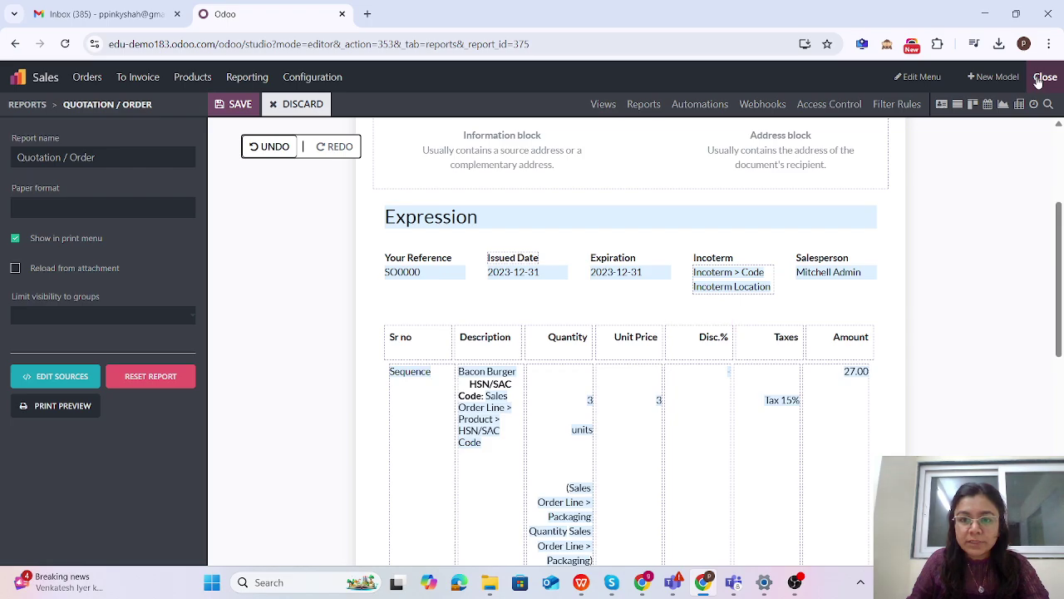
{"action": "left_click", "coordinate": [1038, 78]}
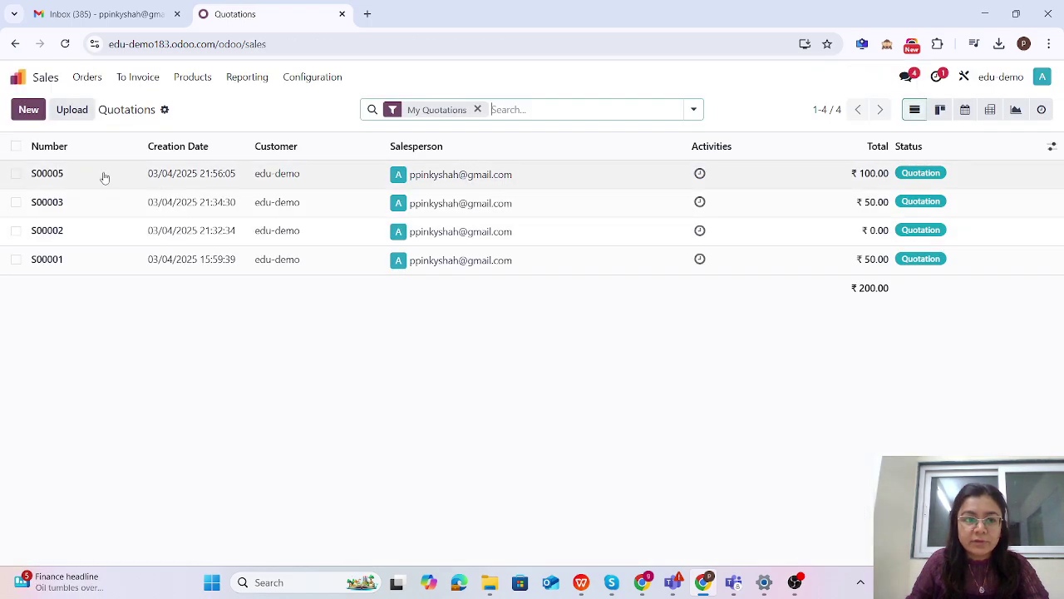
Print quotation S00005 using the Quotation / Order report.
{"action": "left_click", "coordinate": [102, 174]}
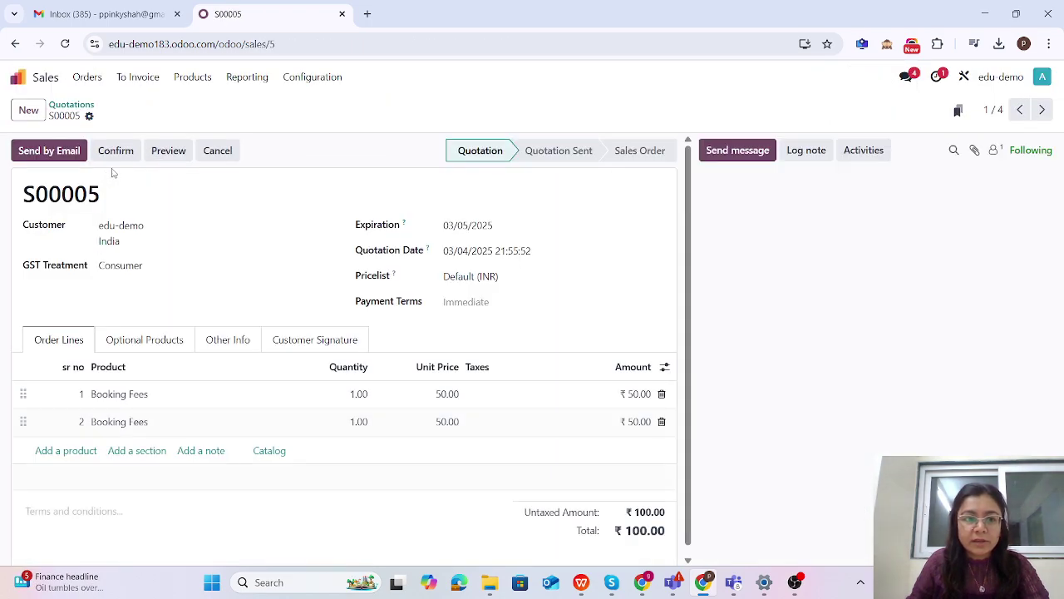
{"action": "left_click", "coordinate": [89, 116]}
{"action": "mouse_move", "coordinate": [149, 140]}
{"action": "left_click", "coordinate": [262, 163]}
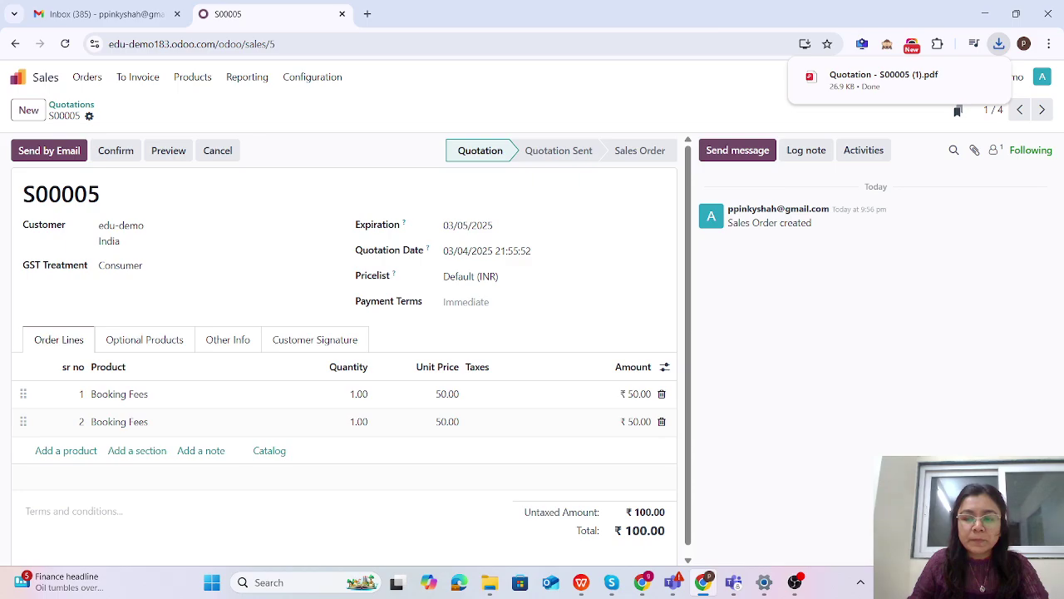
Check the Sr no column numbered 1 and 2 in the PDF, then return to the draft invoice.
{"action": "left_click", "coordinate": [898, 76]}
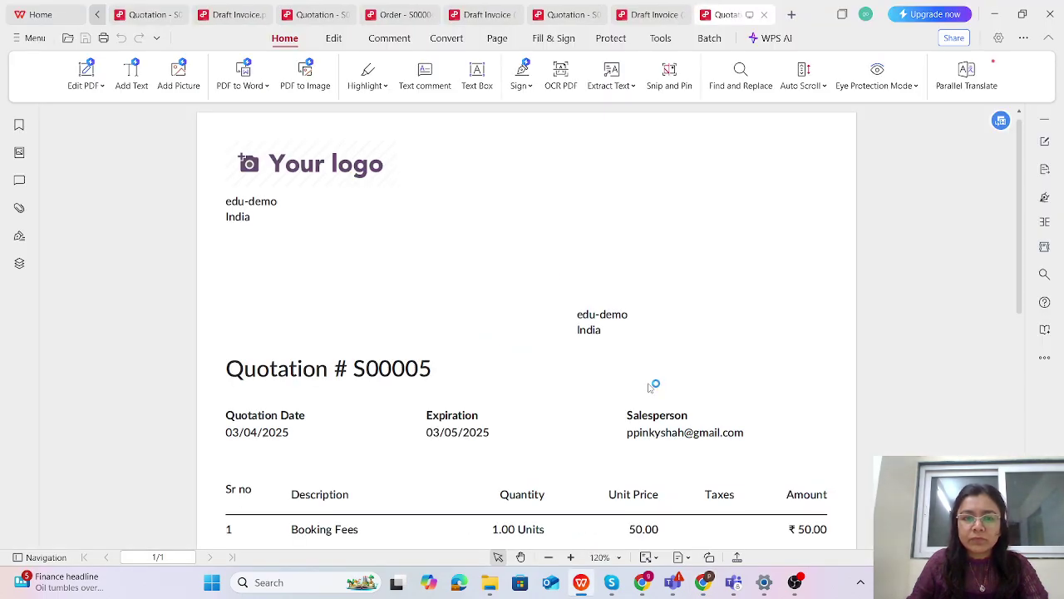
{"action": "scroll", "coordinate": [648, 382], "scroll_direction": "down", "scroll_amount": 2}
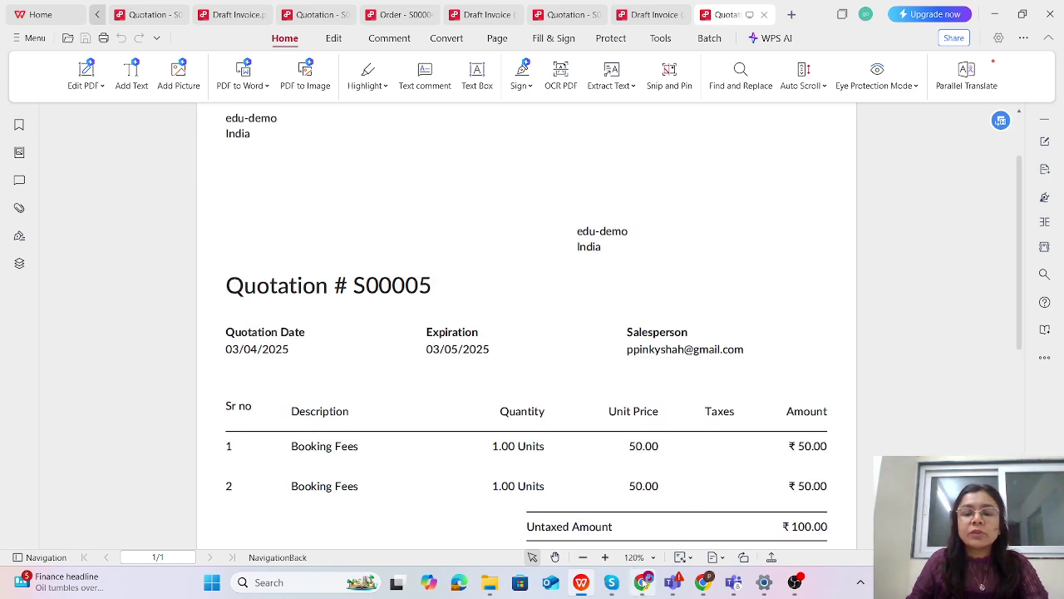
{"action": "left_click", "coordinate": [627, 543]}
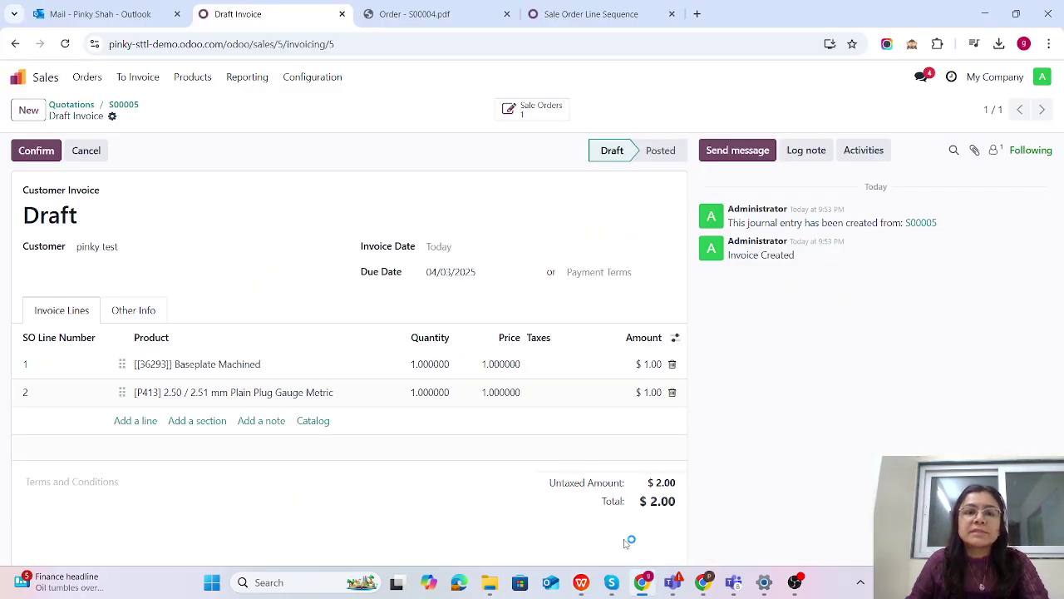